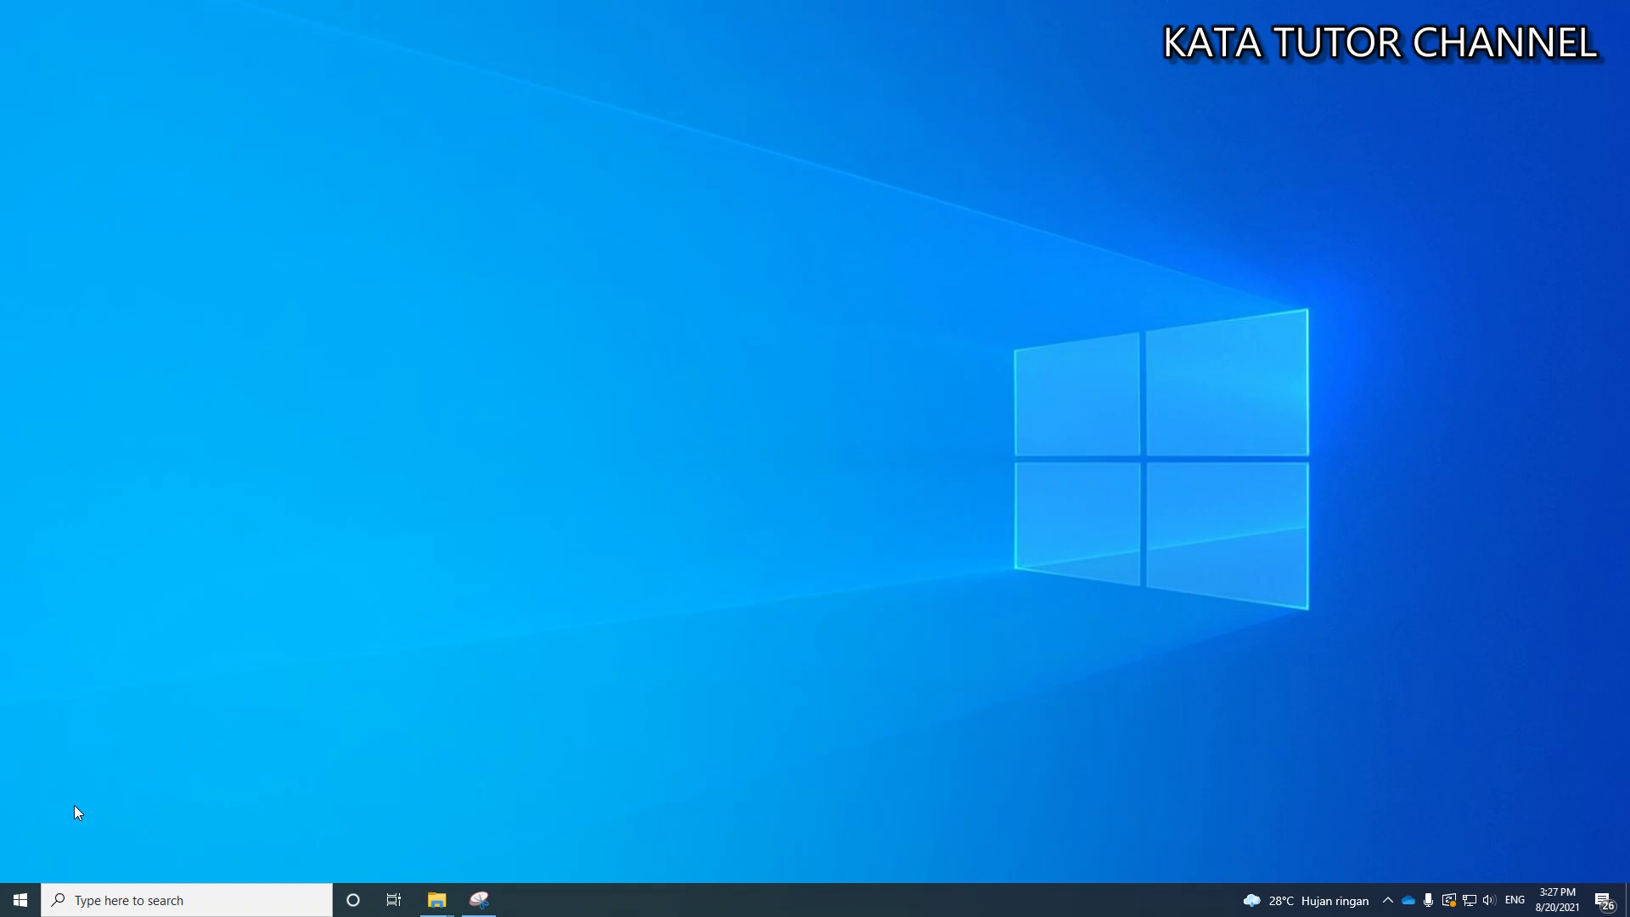
# Step: Open the properties of This PC from File Explorer to display the system's About information
pyautogui.click(24, 903)
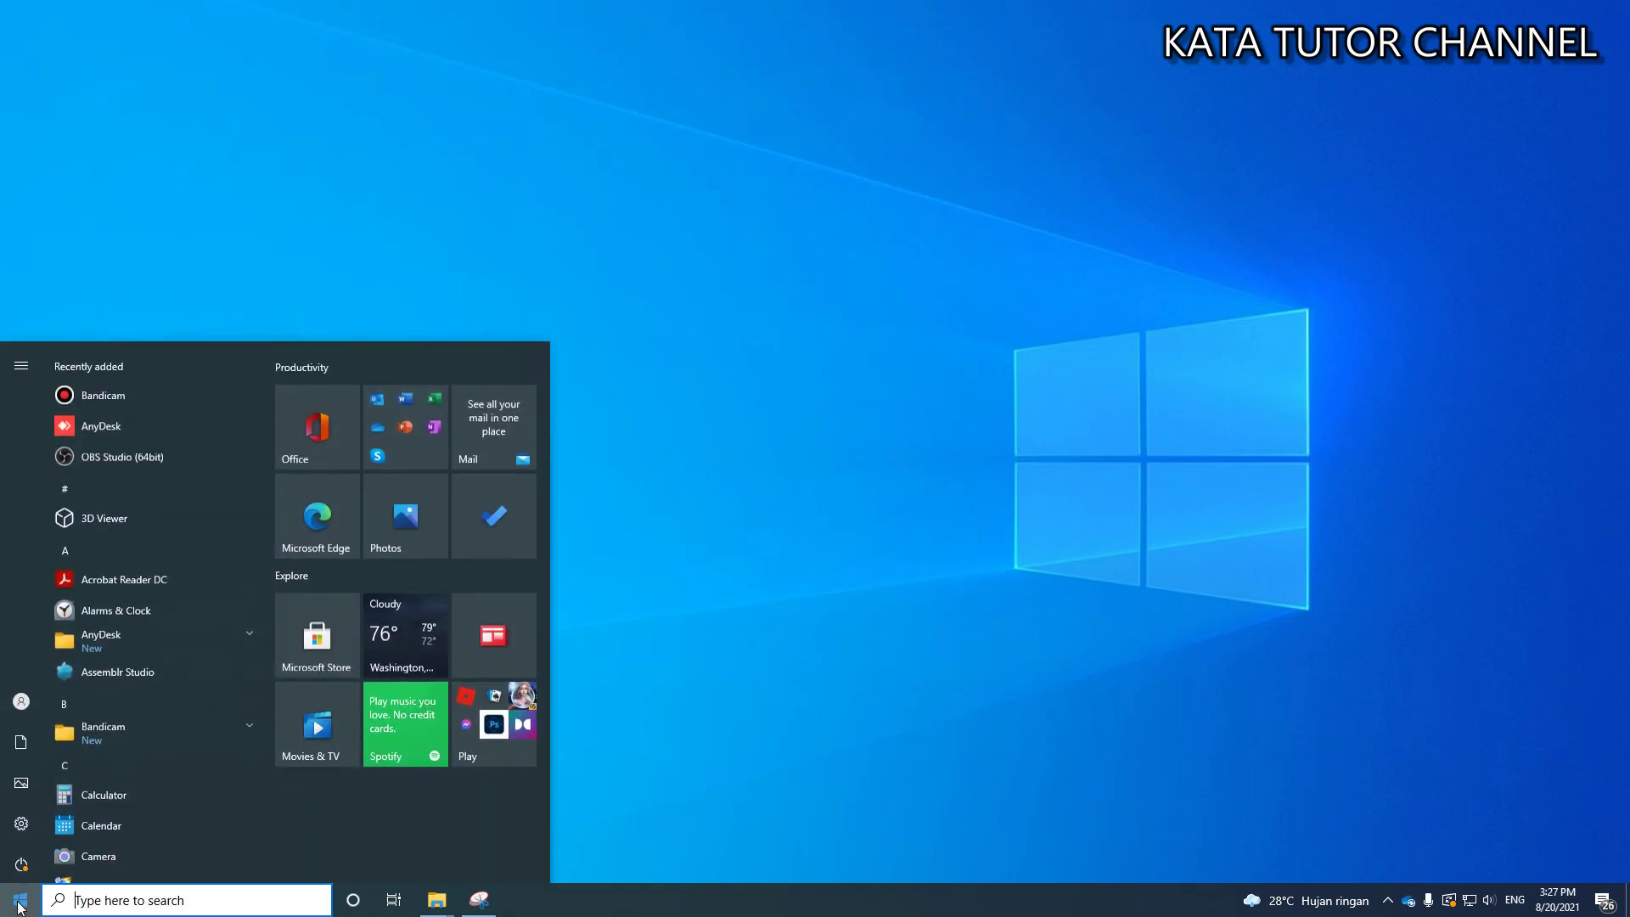
pyautogui.click(37, 743)
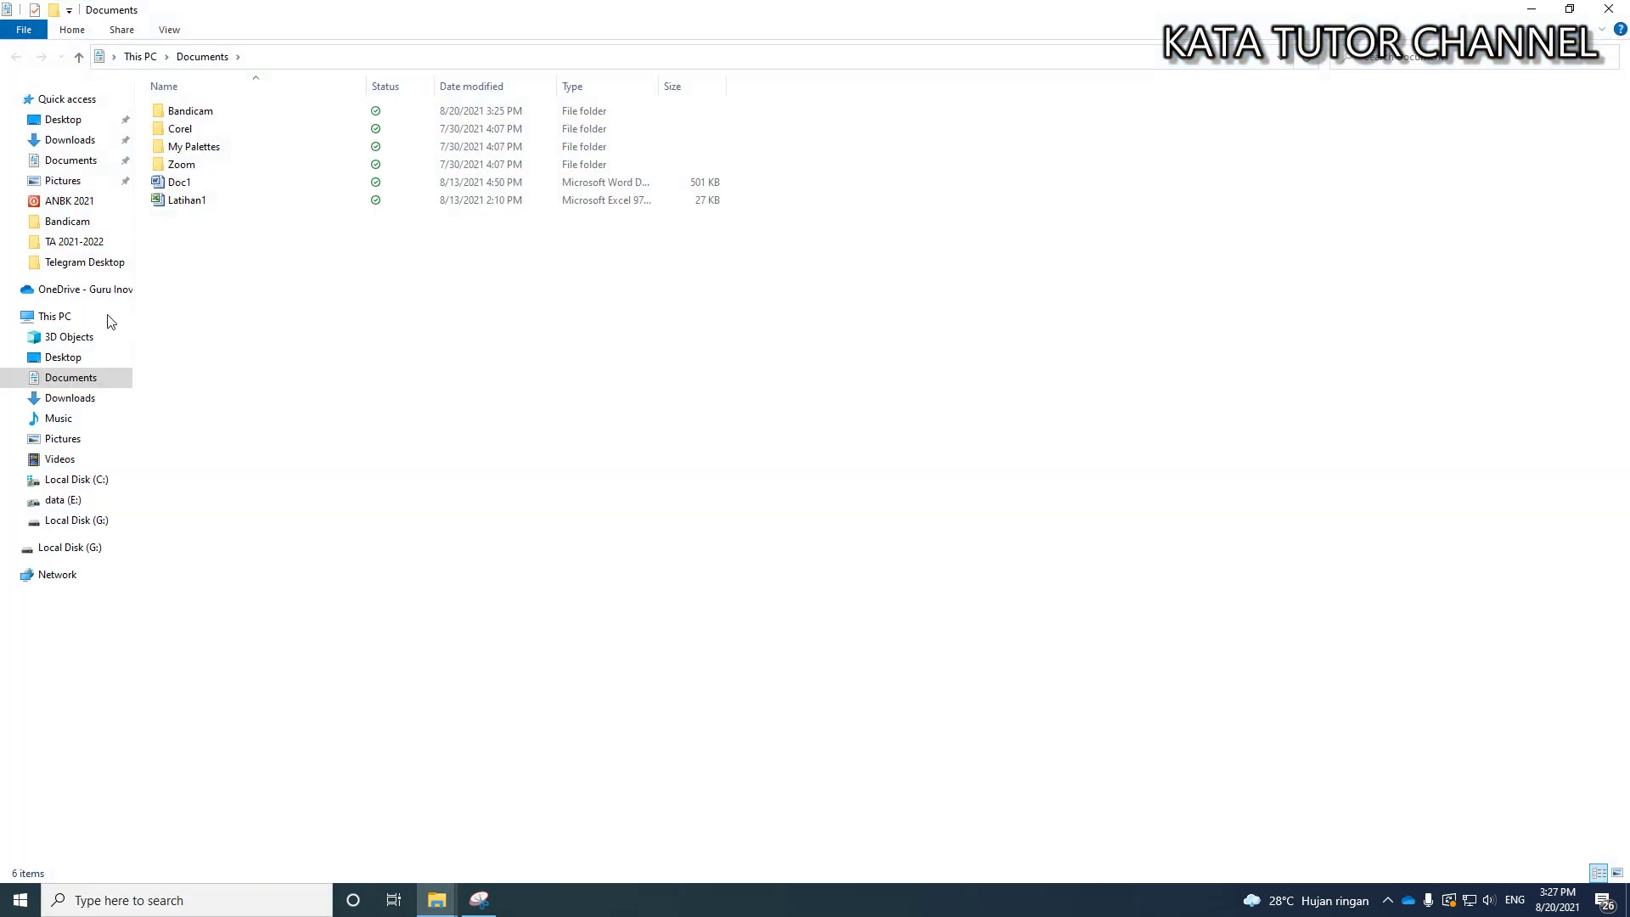
pyautogui.click(65, 318)
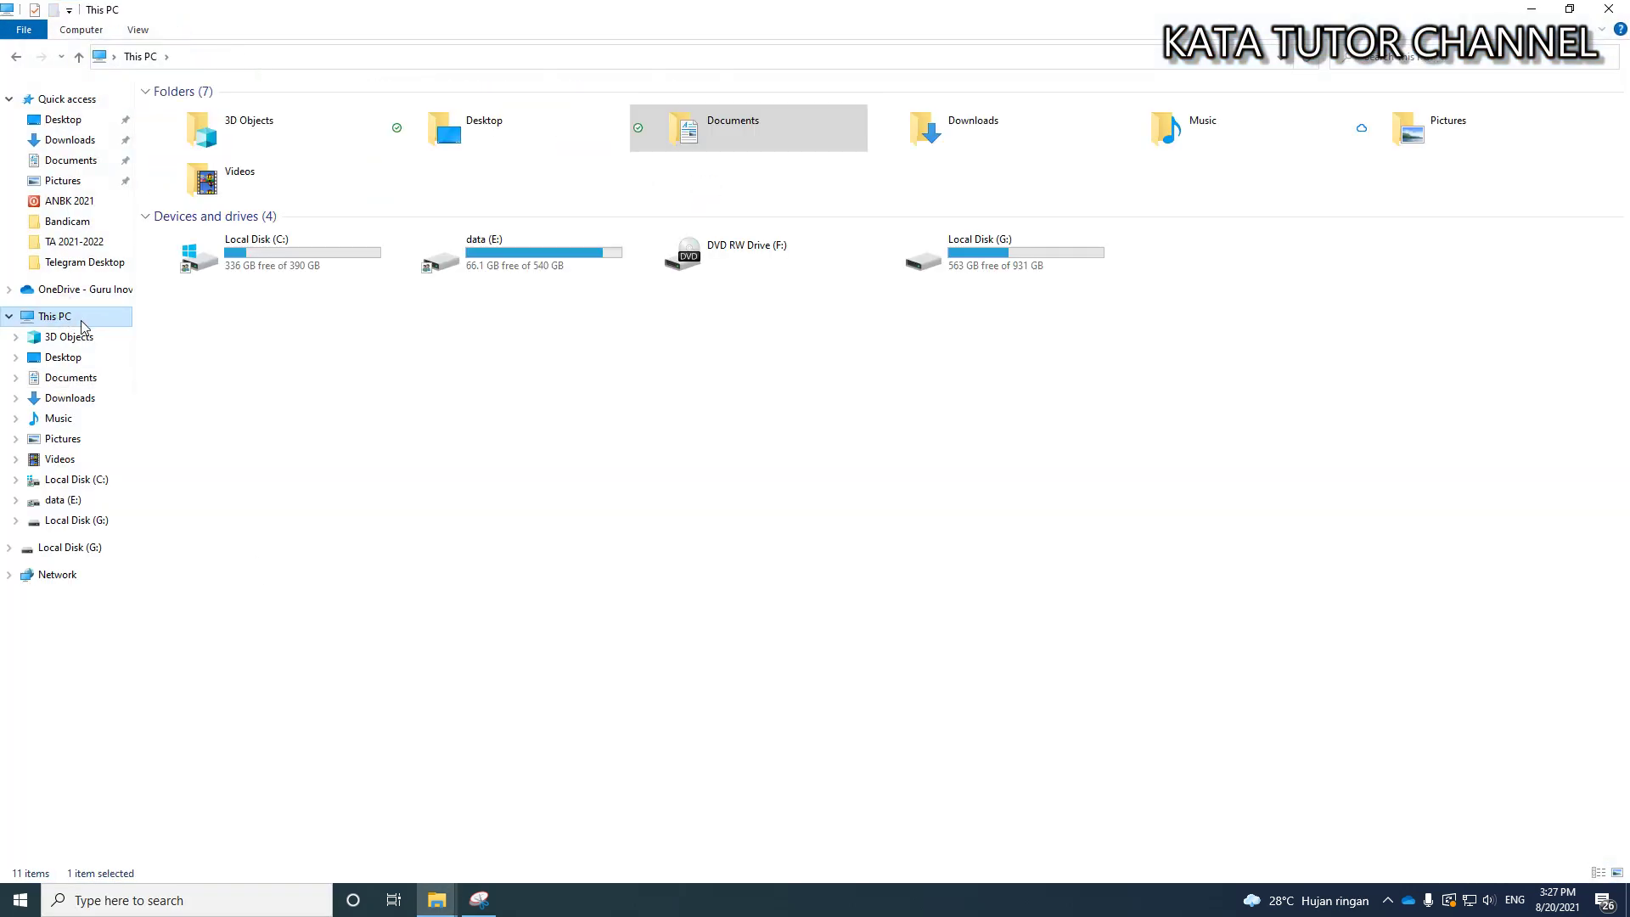
pyautogui.rightClick(56, 317)
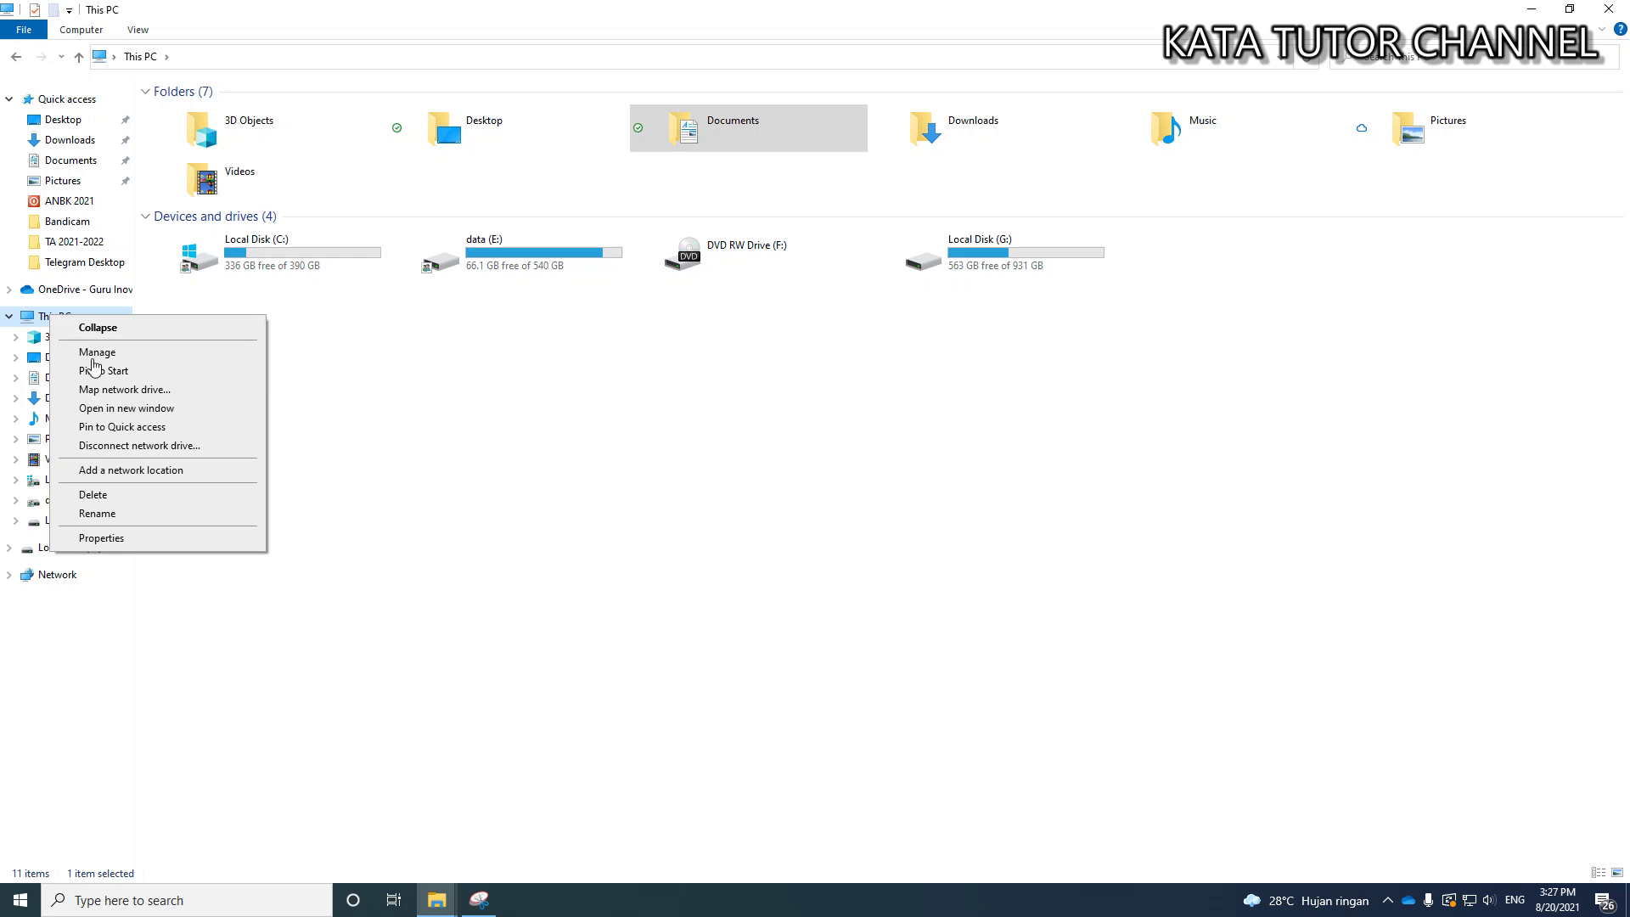
pyautogui.click(141, 544)
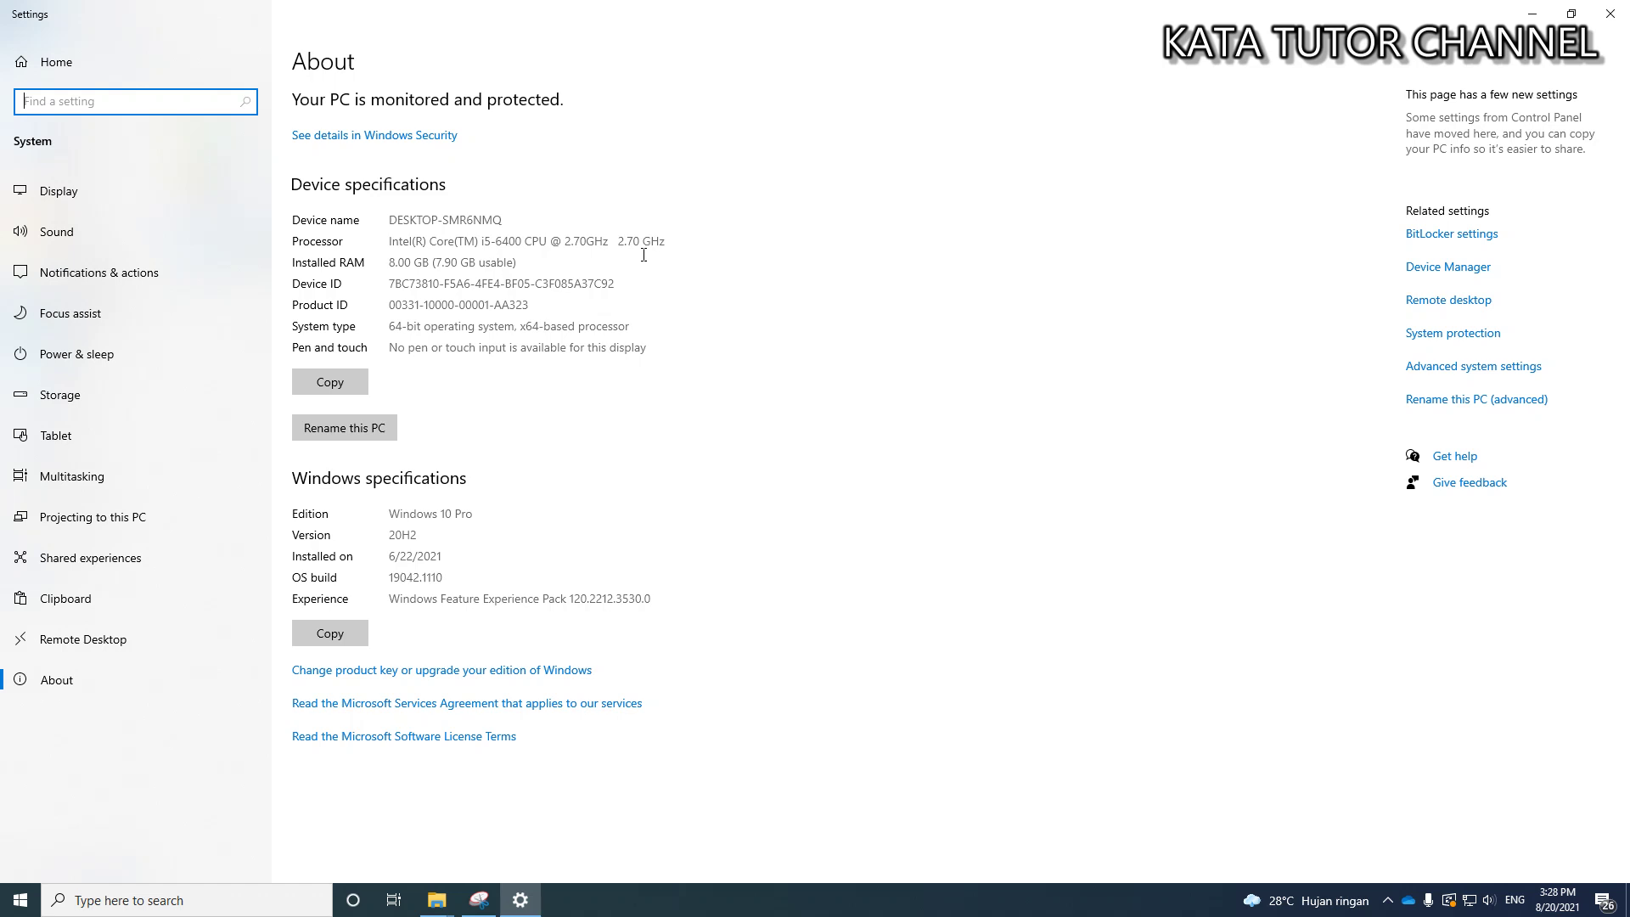
# Step: Examine the processor, installed RAM, Windows edition and system type, and close the system information and folder windows
pyautogui.moveTo(392, 245); pyautogui.dragTo(679, 264)
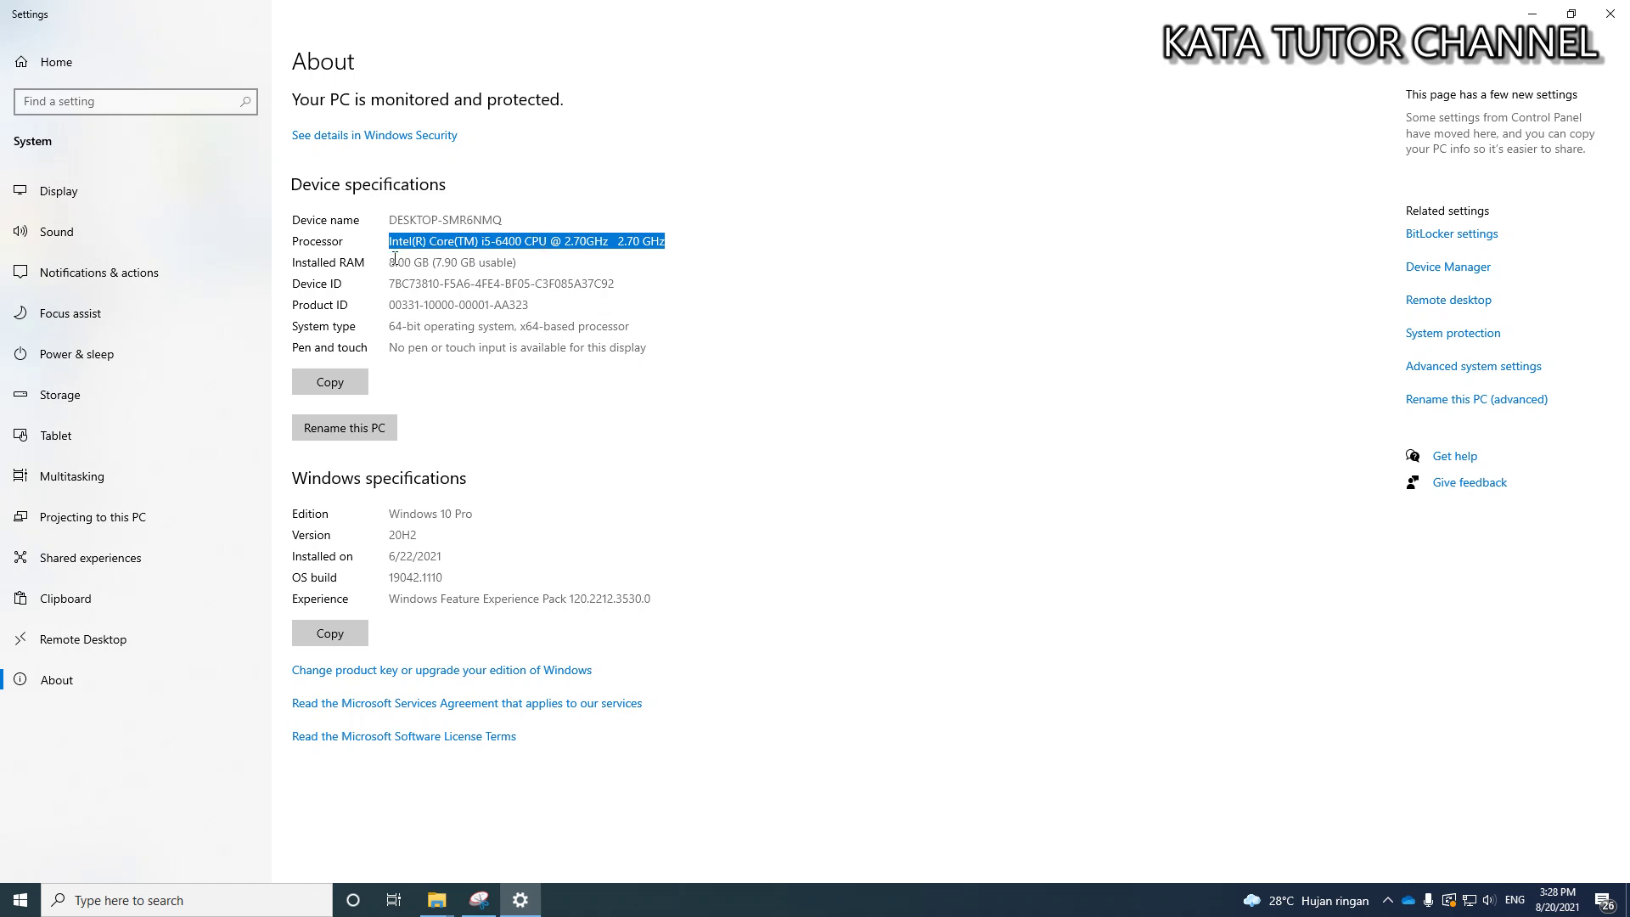
pyautogui.moveTo(391, 262); pyautogui.dragTo(530, 267)
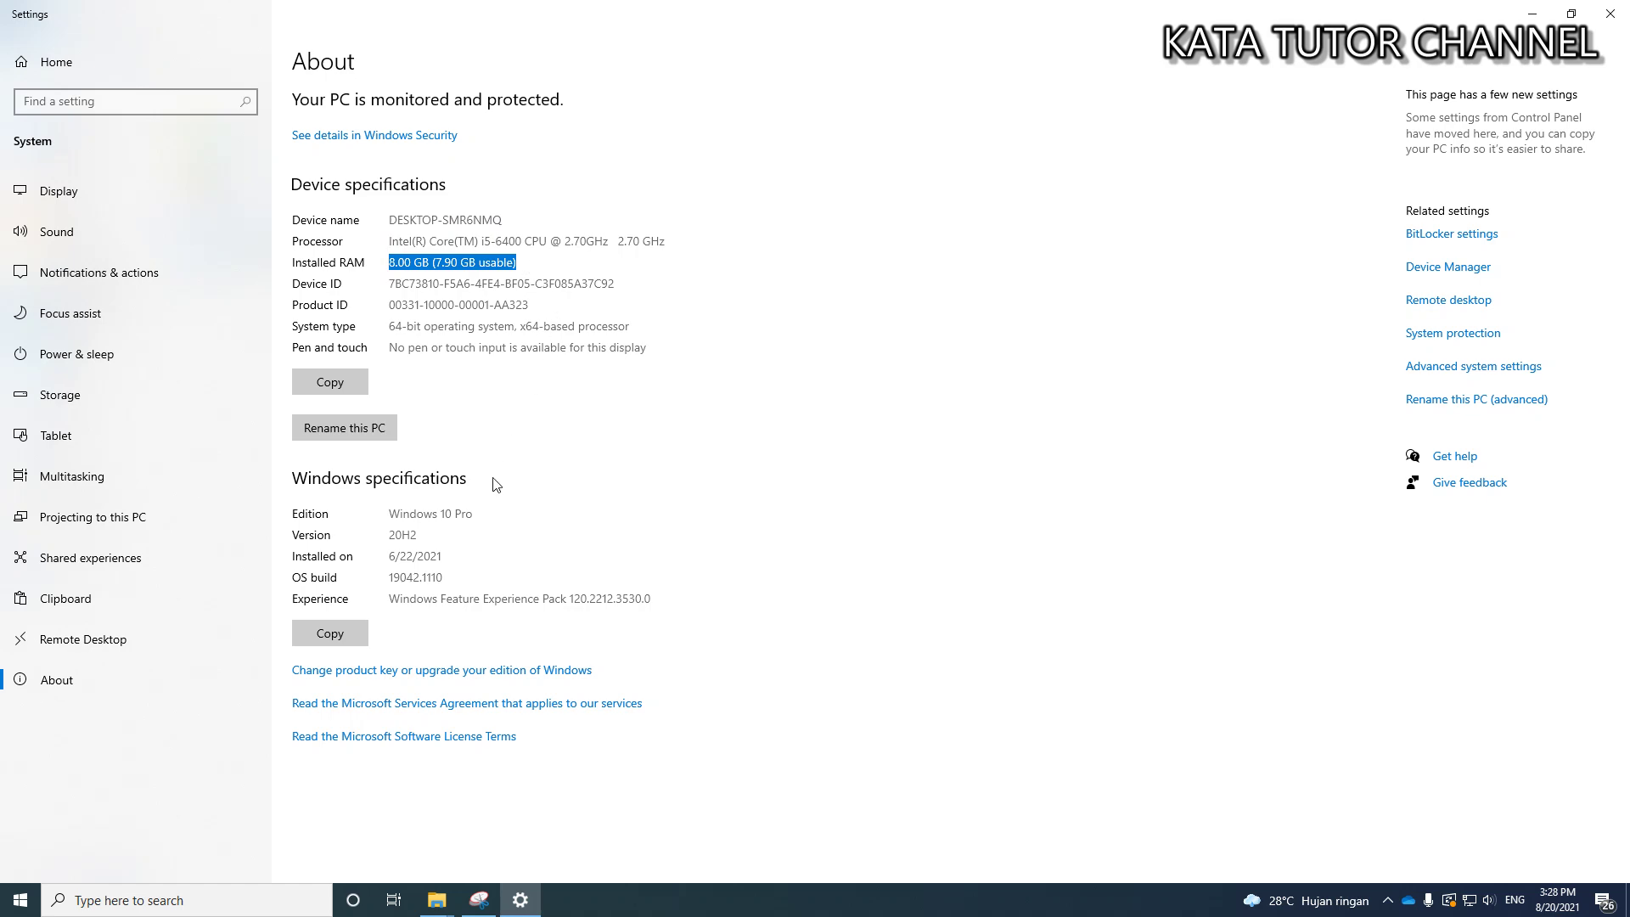
pyautogui.moveTo(391, 514); pyautogui.dragTo(473, 516)
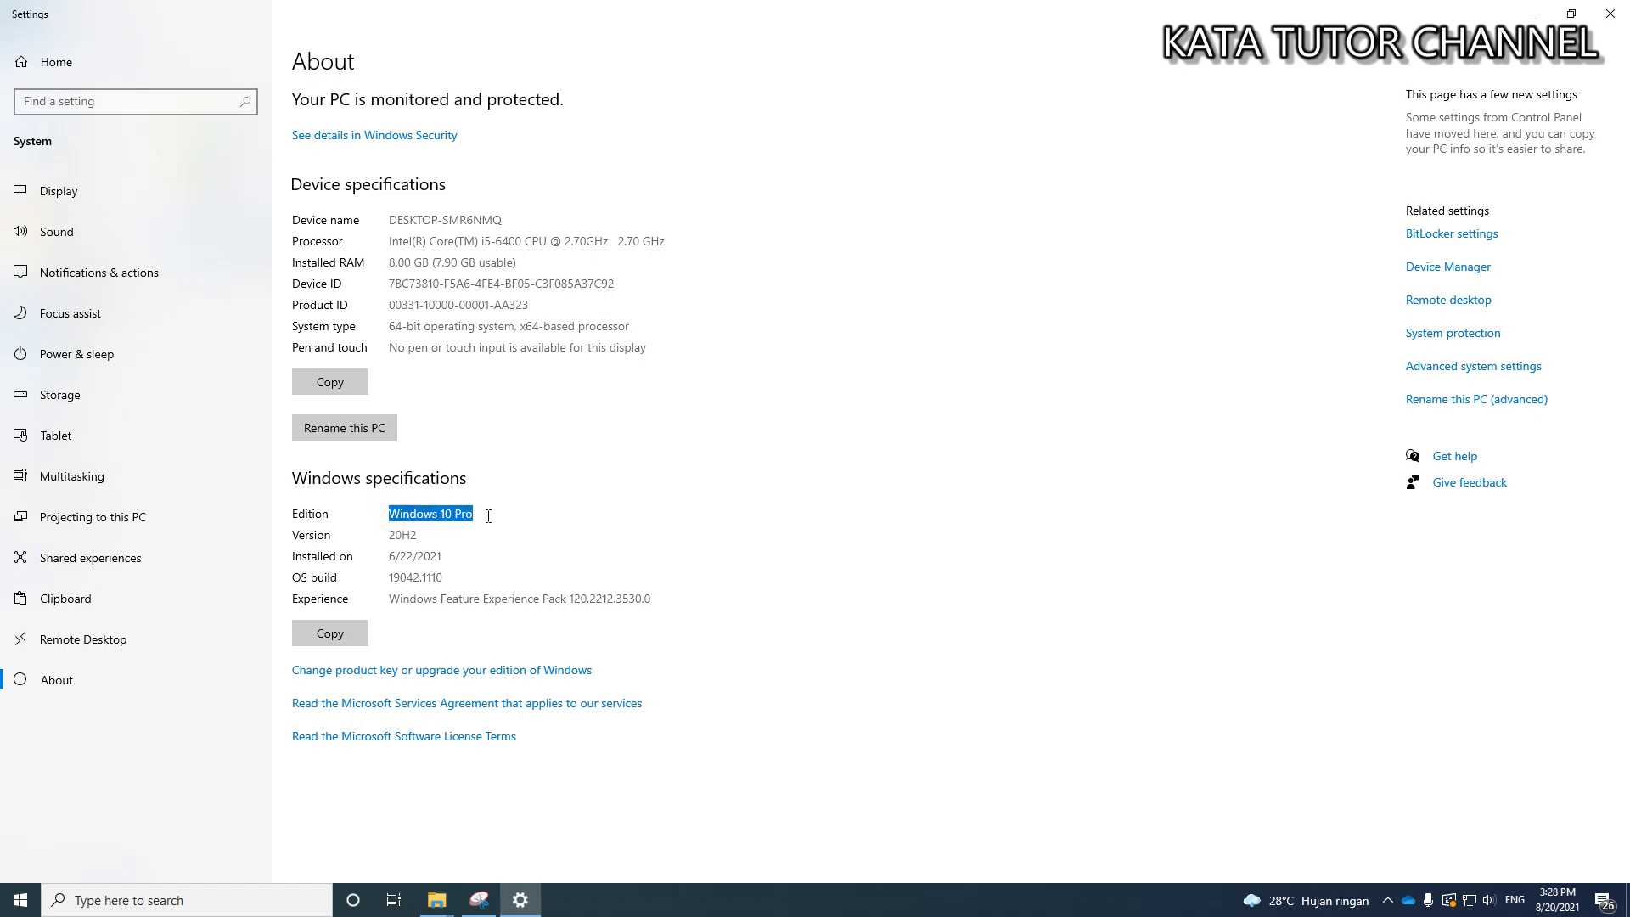
pyautogui.moveTo(388, 329); pyautogui.dragTo(647, 332)
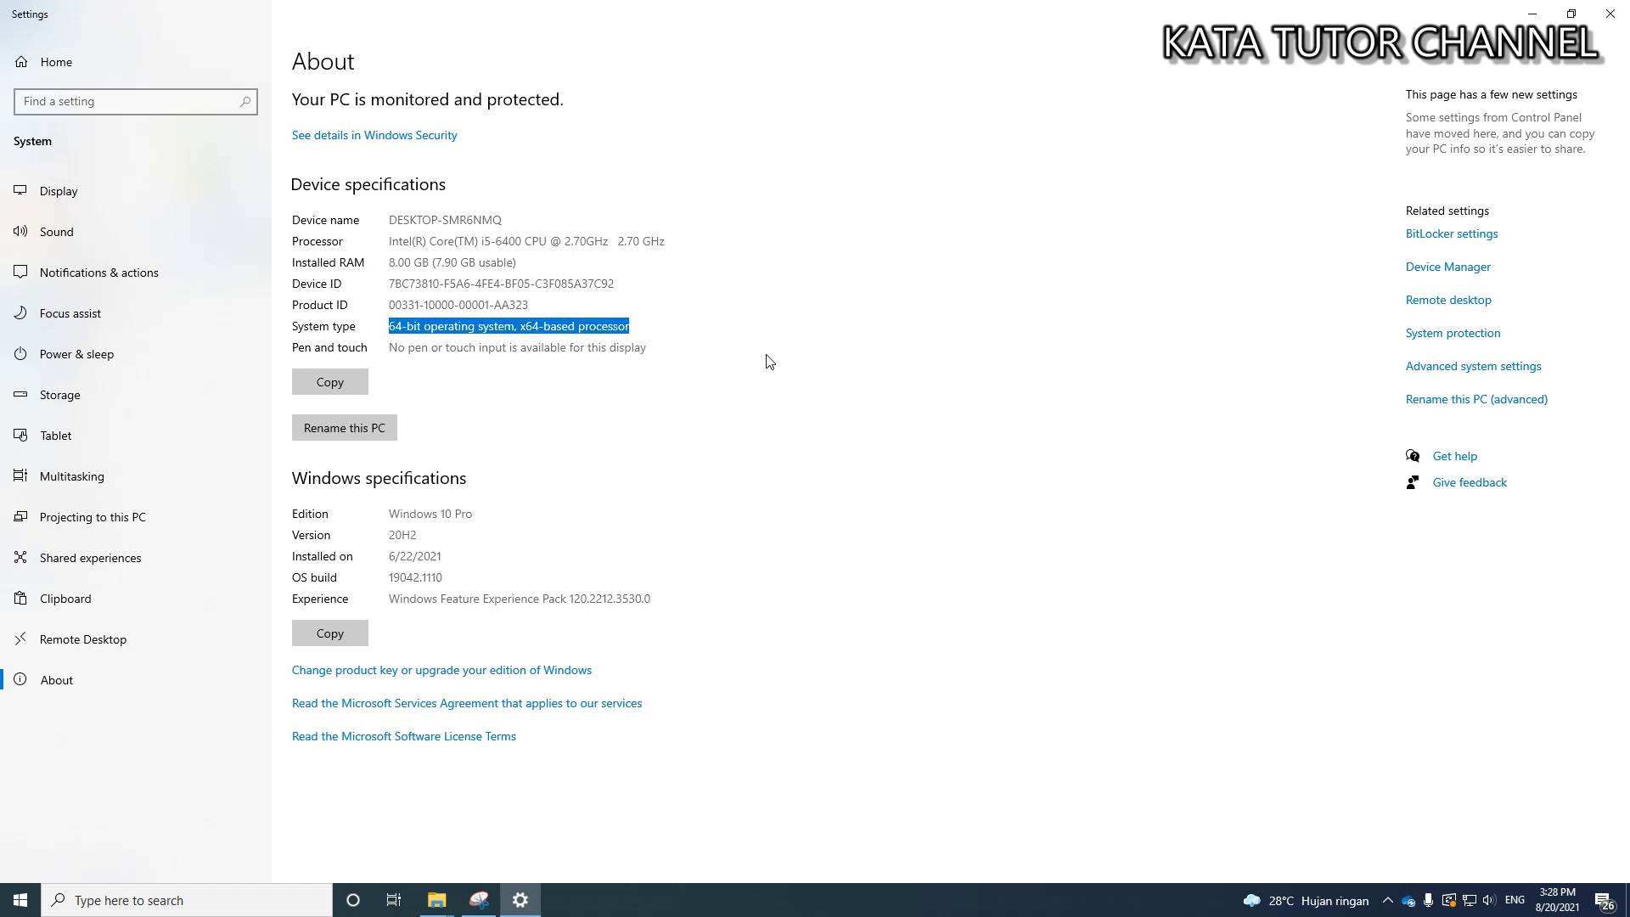
pyautogui.click(1614, 17)
pyautogui.click(1616, 12)
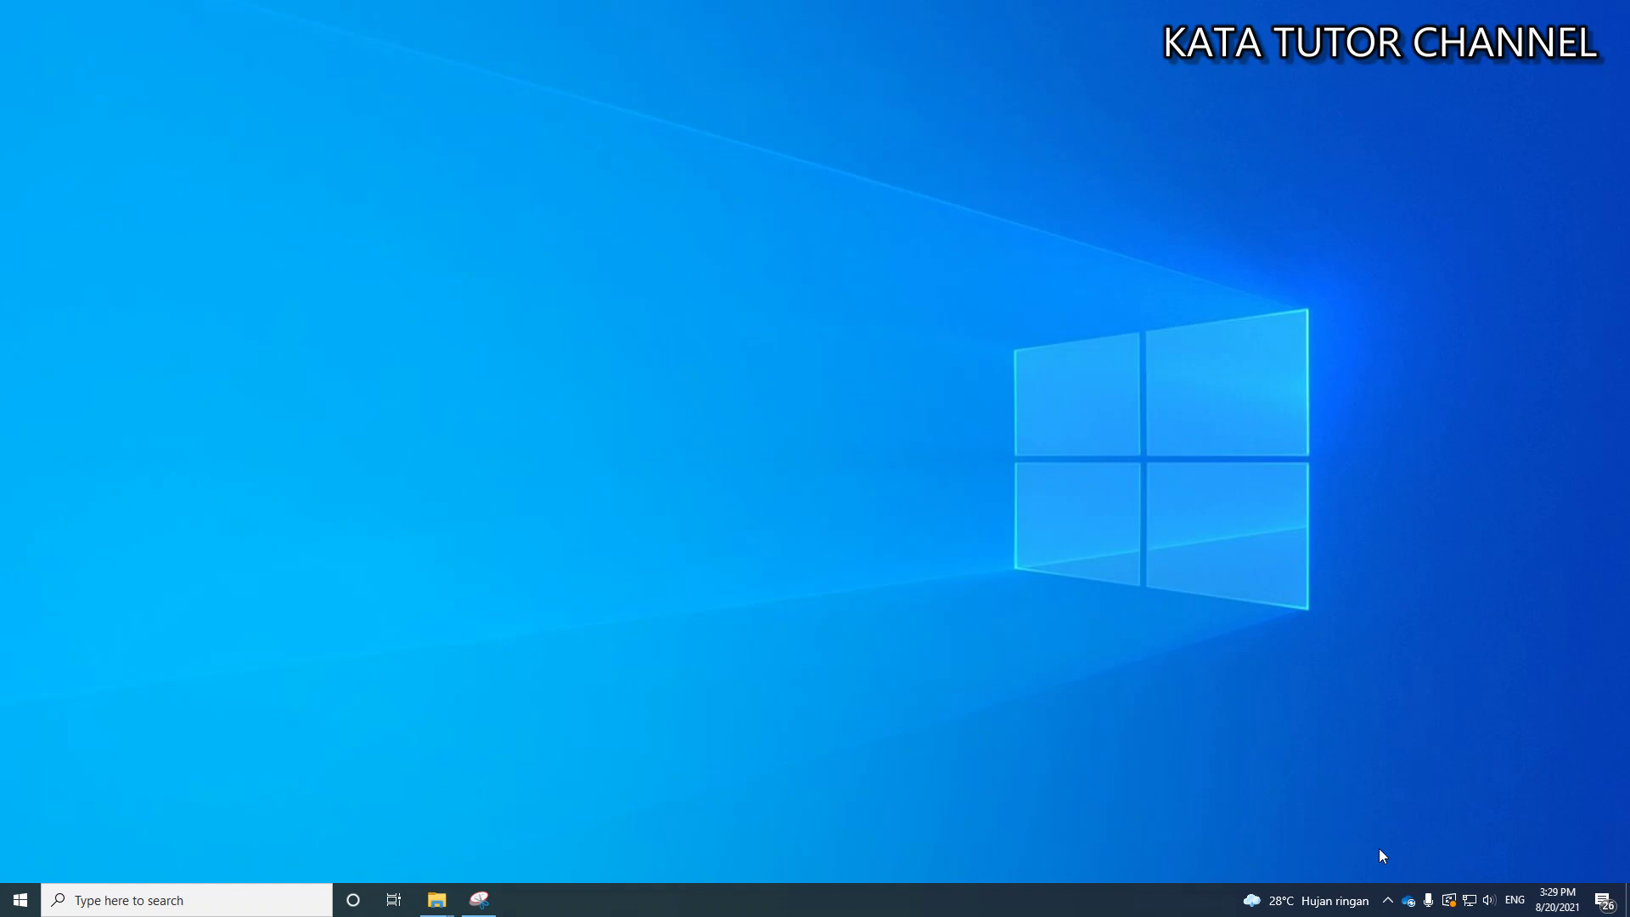
# Step: Turn off Real-time protection in the Virus & threat protection settings of Windows Security and minimize its window
pyautogui.click(1389, 905)
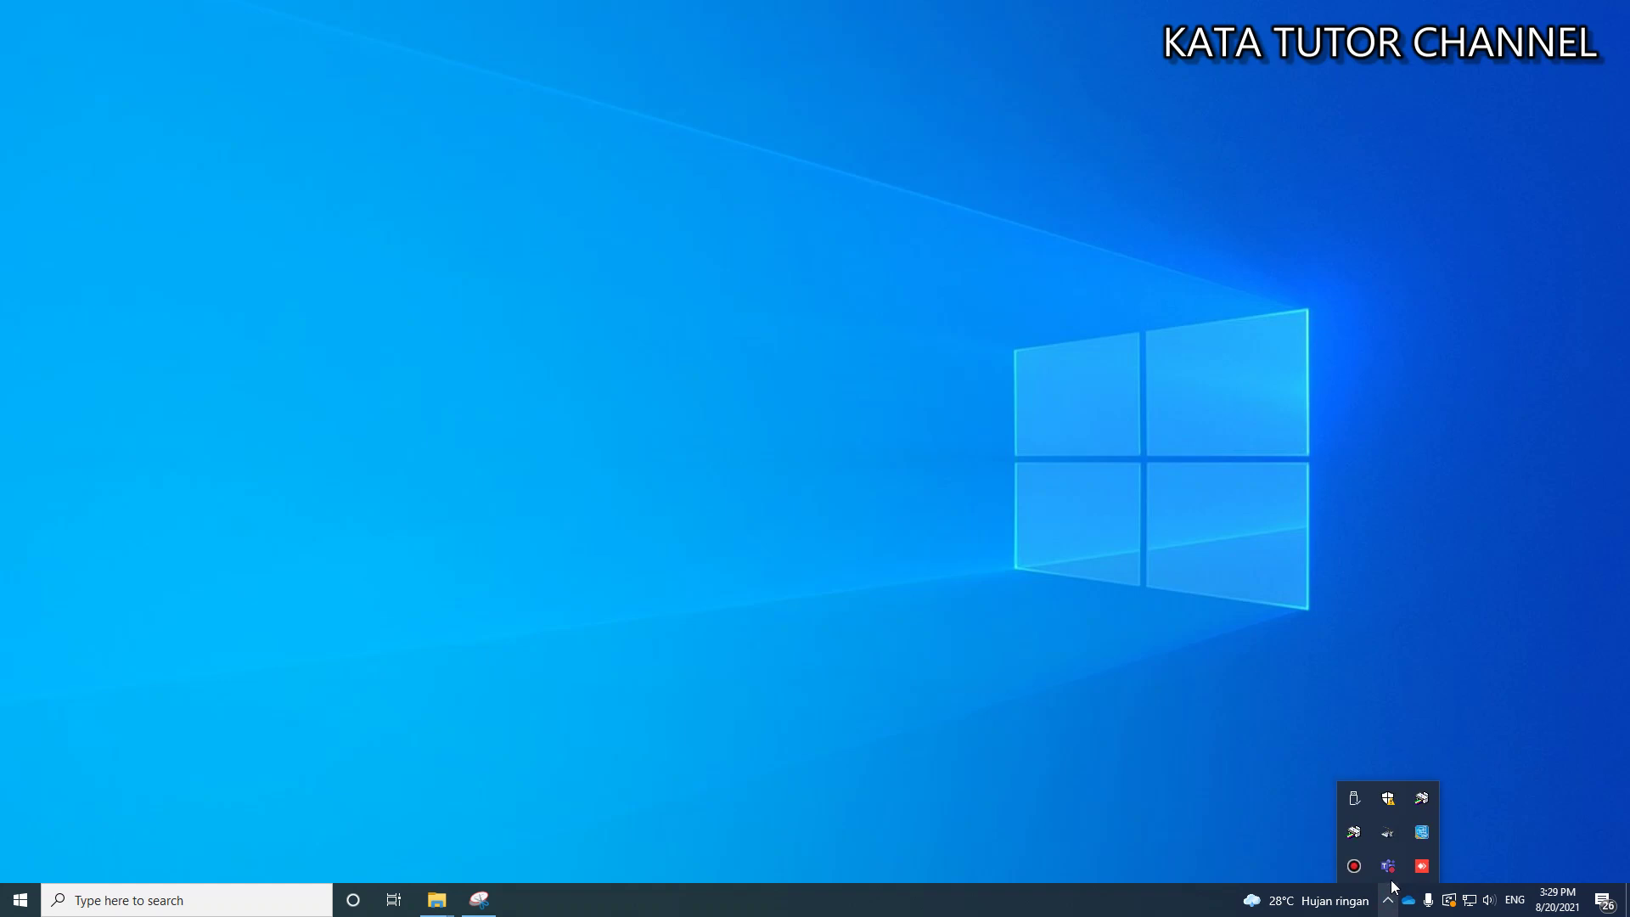
pyautogui.click(1394, 802)
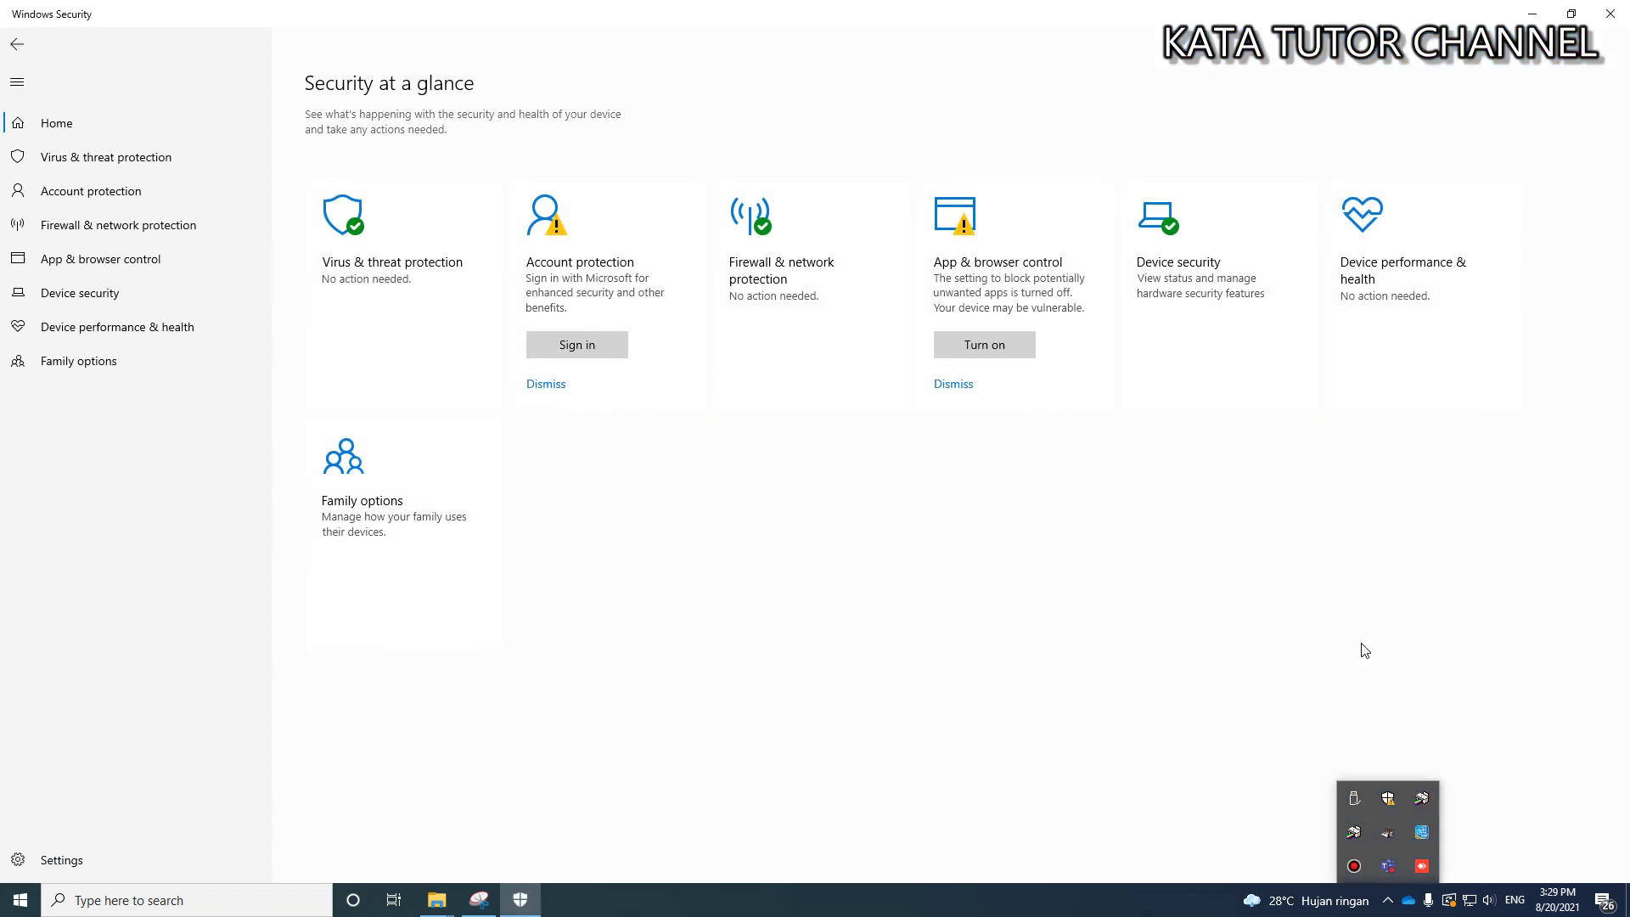
pyautogui.click(1364, 650)
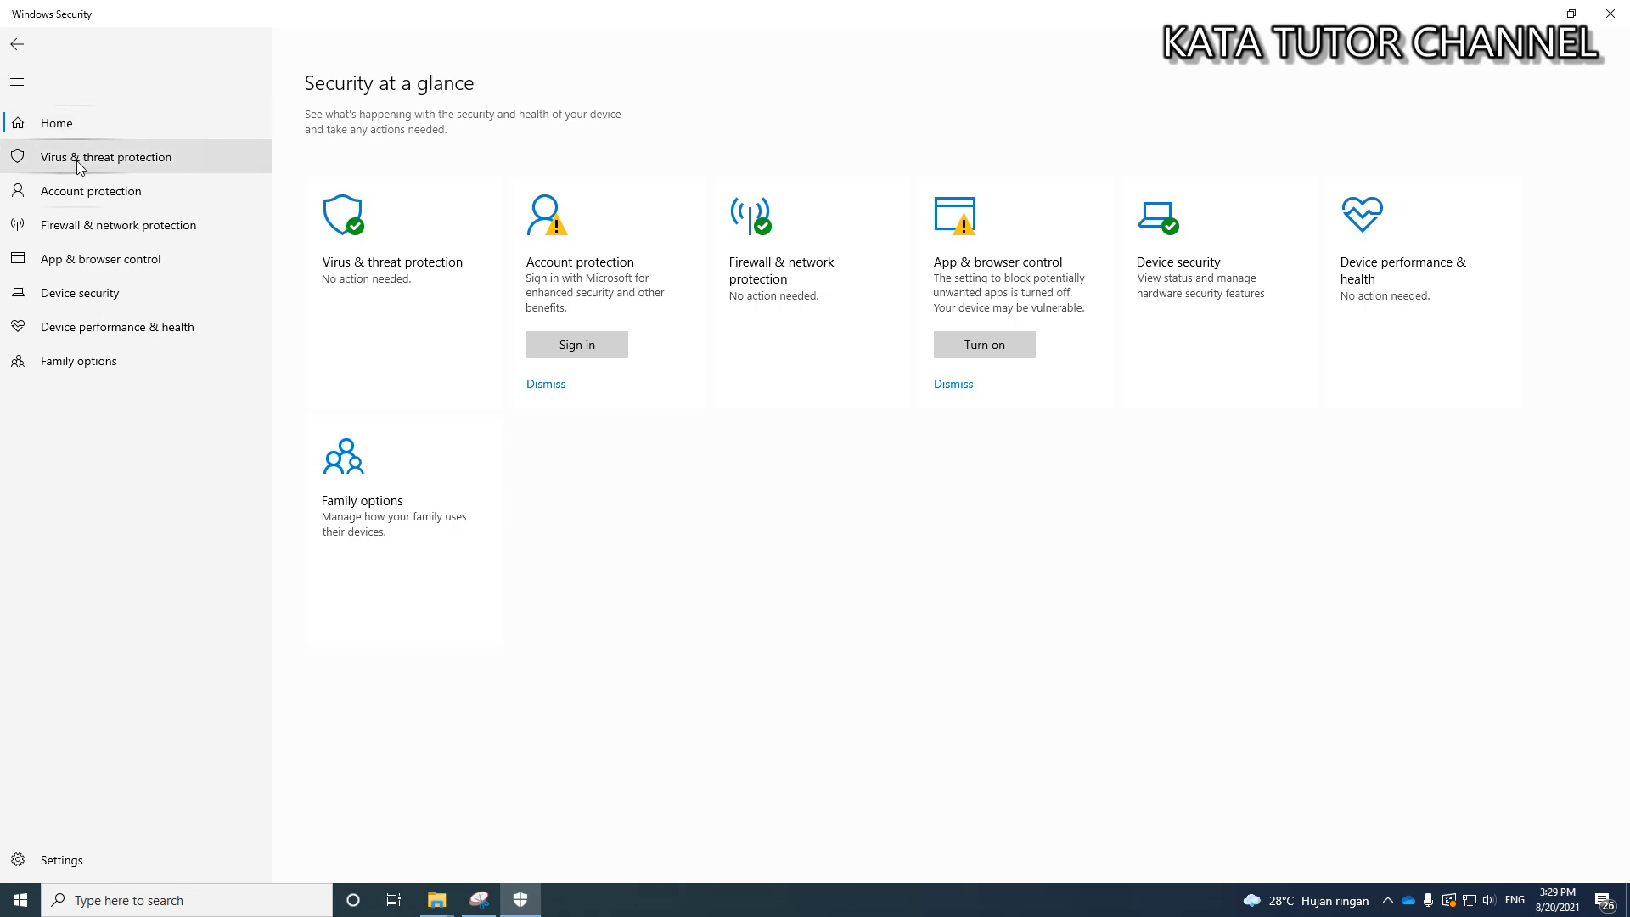
pyautogui.click(105, 156)
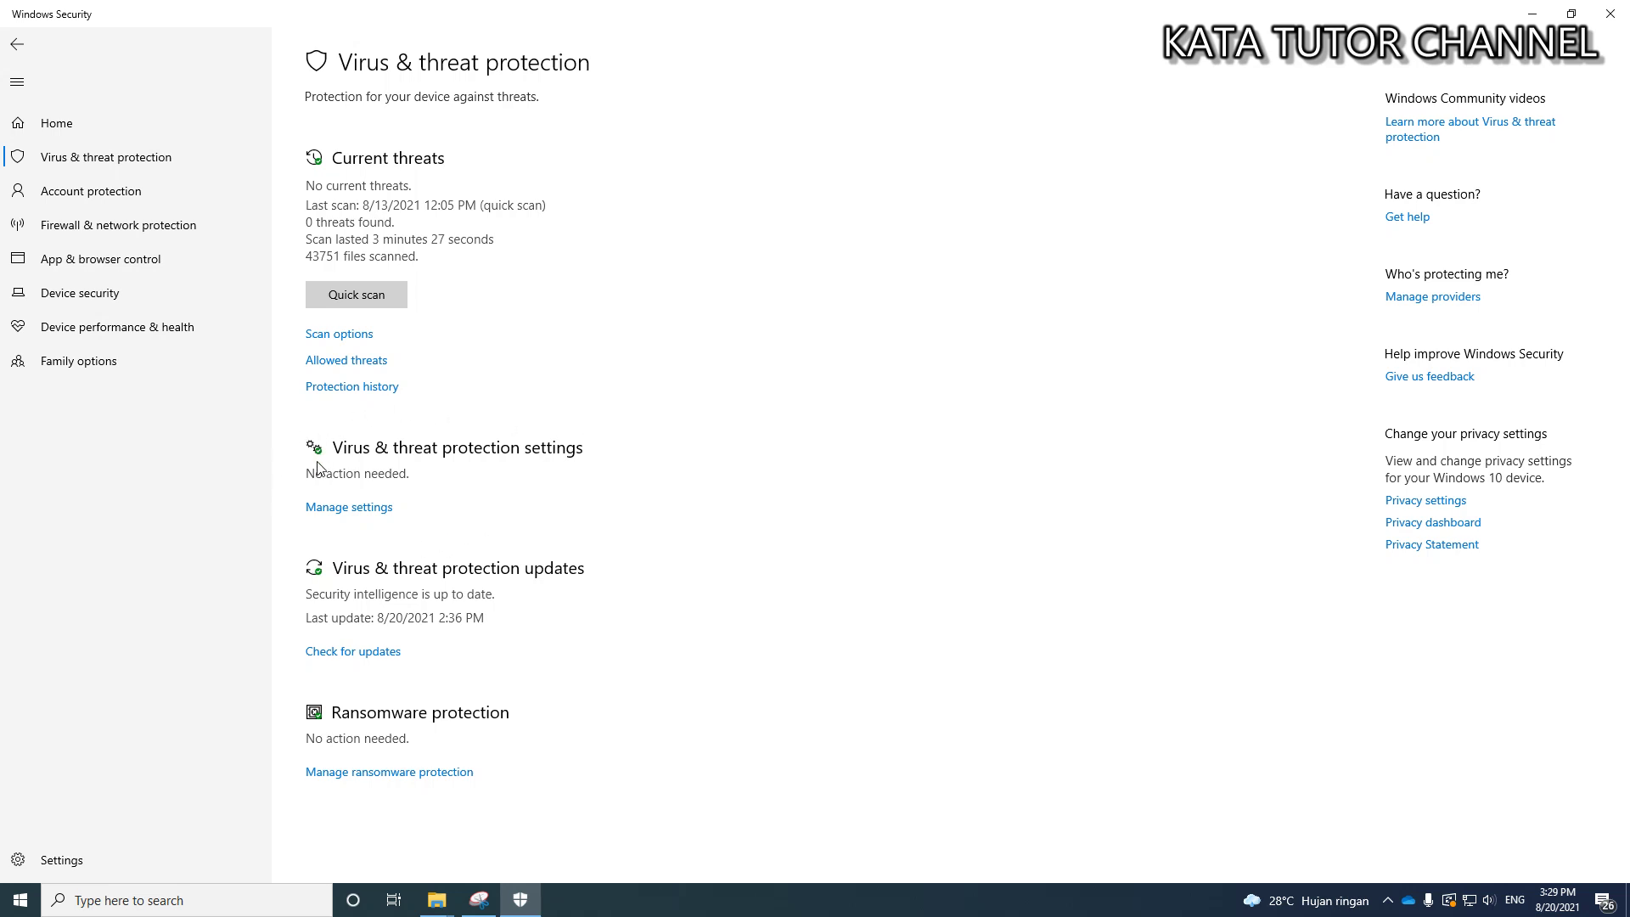
pyautogui.click(346, 508)
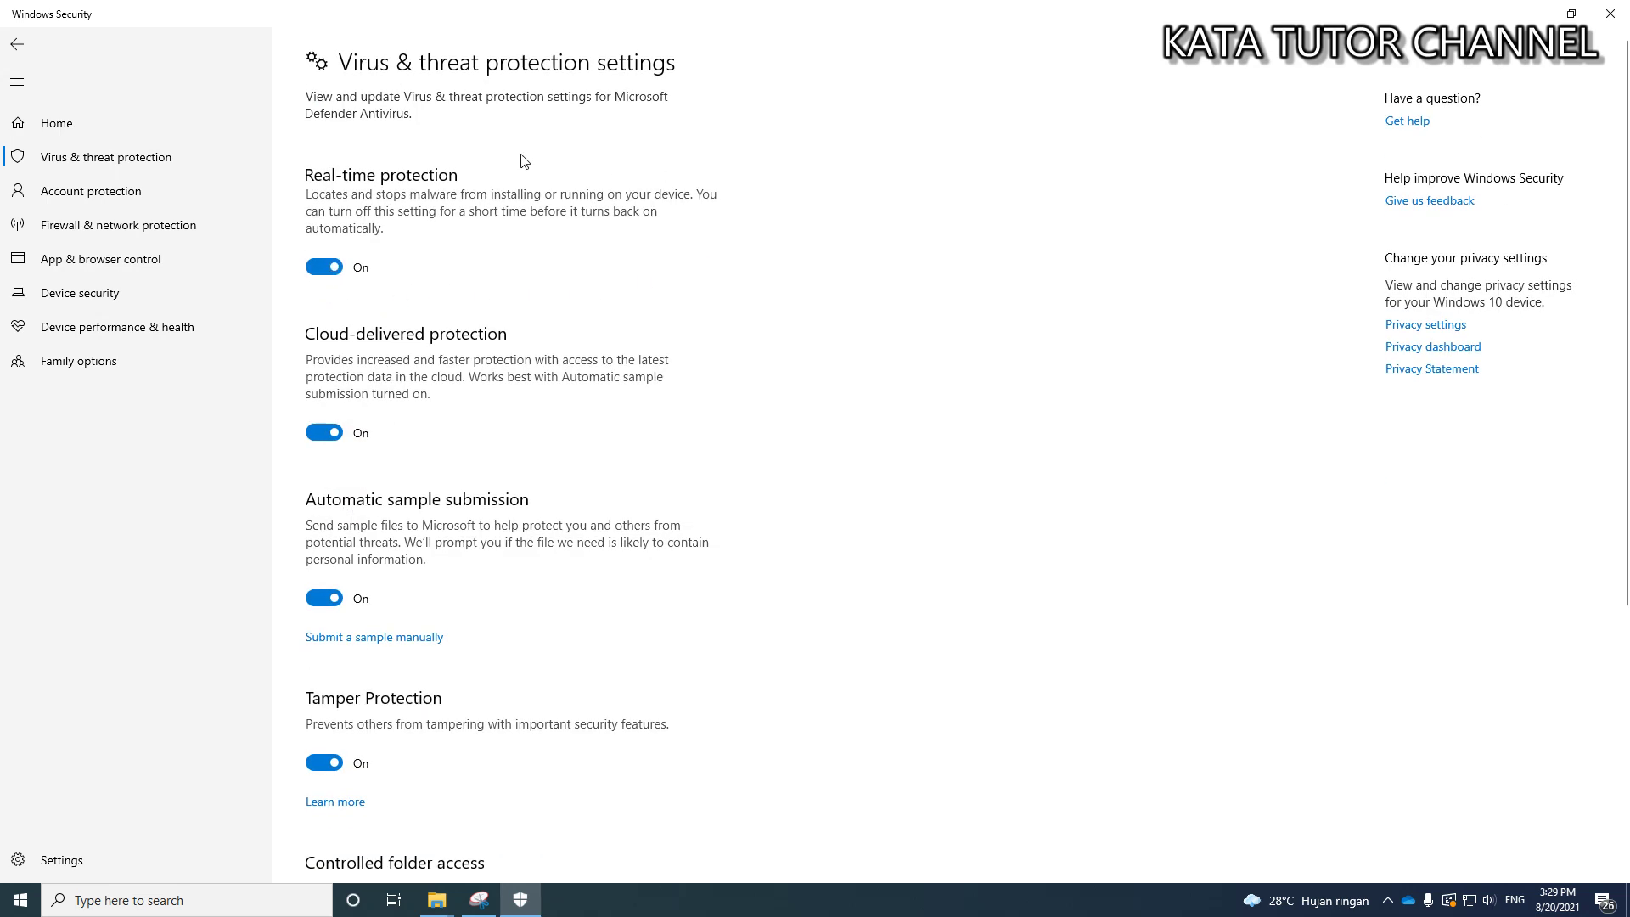
pyautogui.click(316, 268)
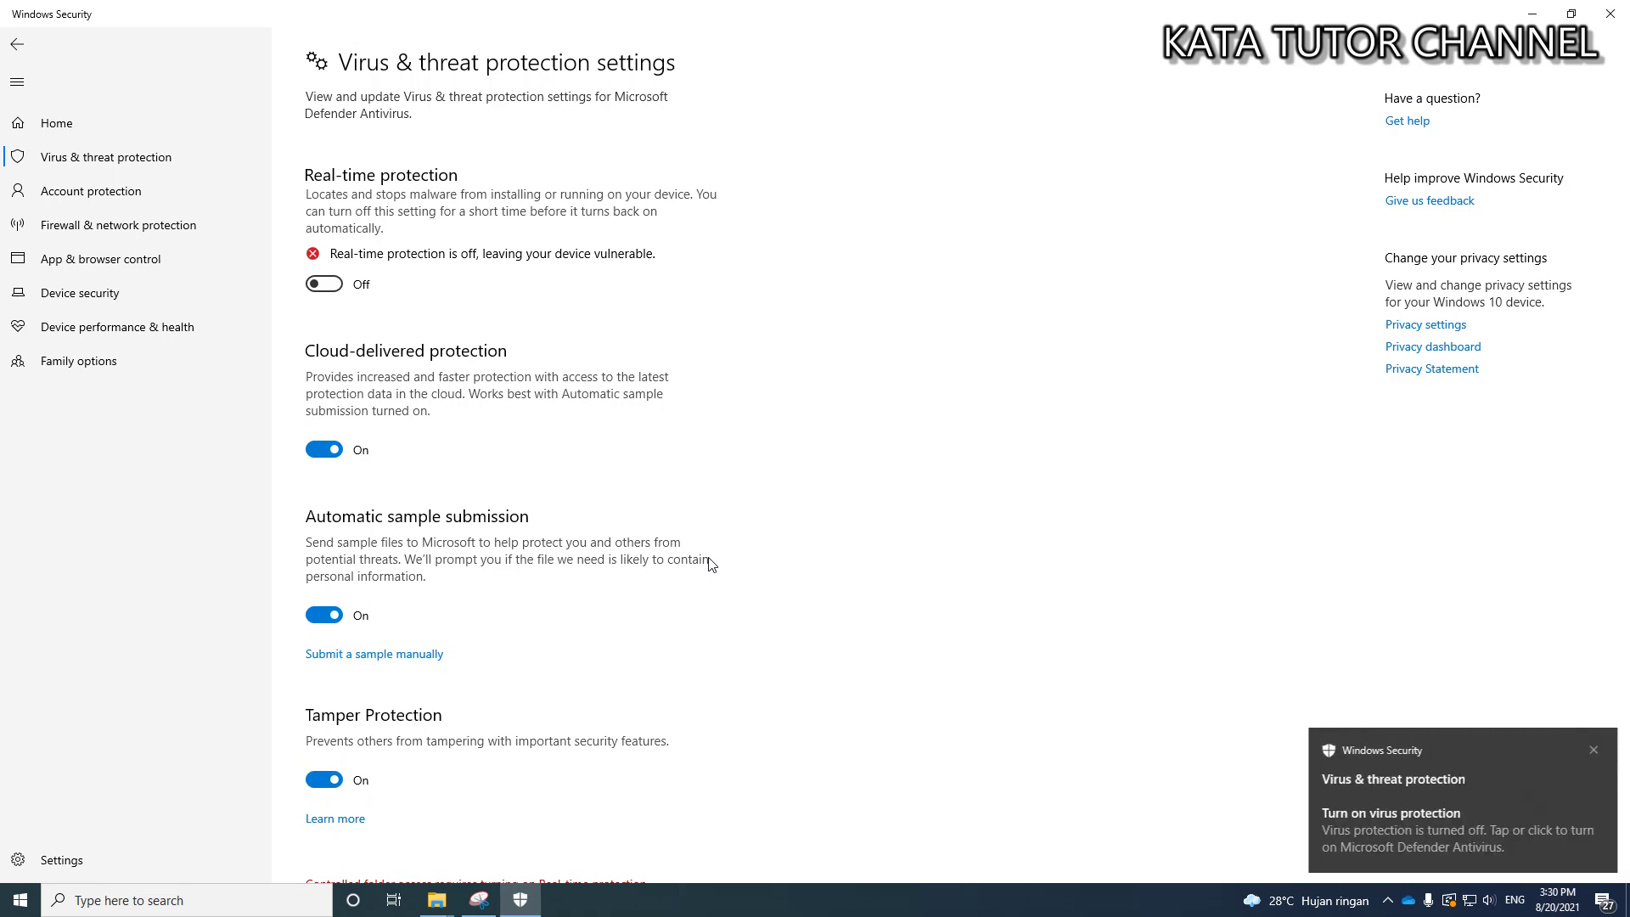
pyautogui.click(1533, 19)
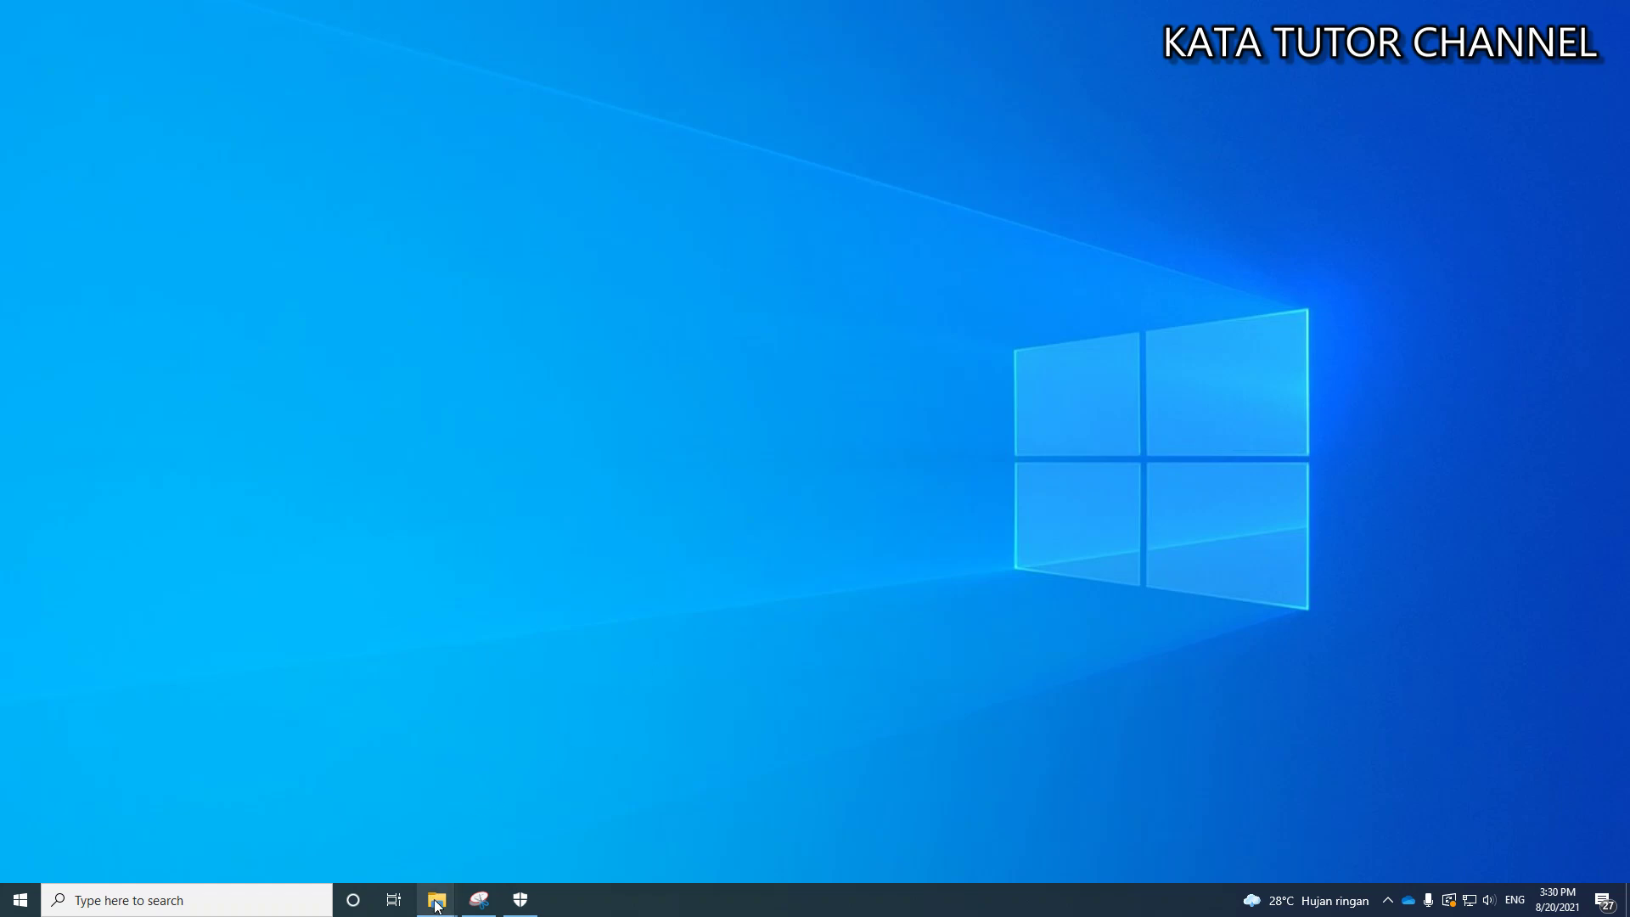
# Step: Open the note Catatan ANBK 2021 from the ANBK 2021 folder and check the 64-bit ProktorBrowser version it lists
pyautogui.moveTo(437, 905)
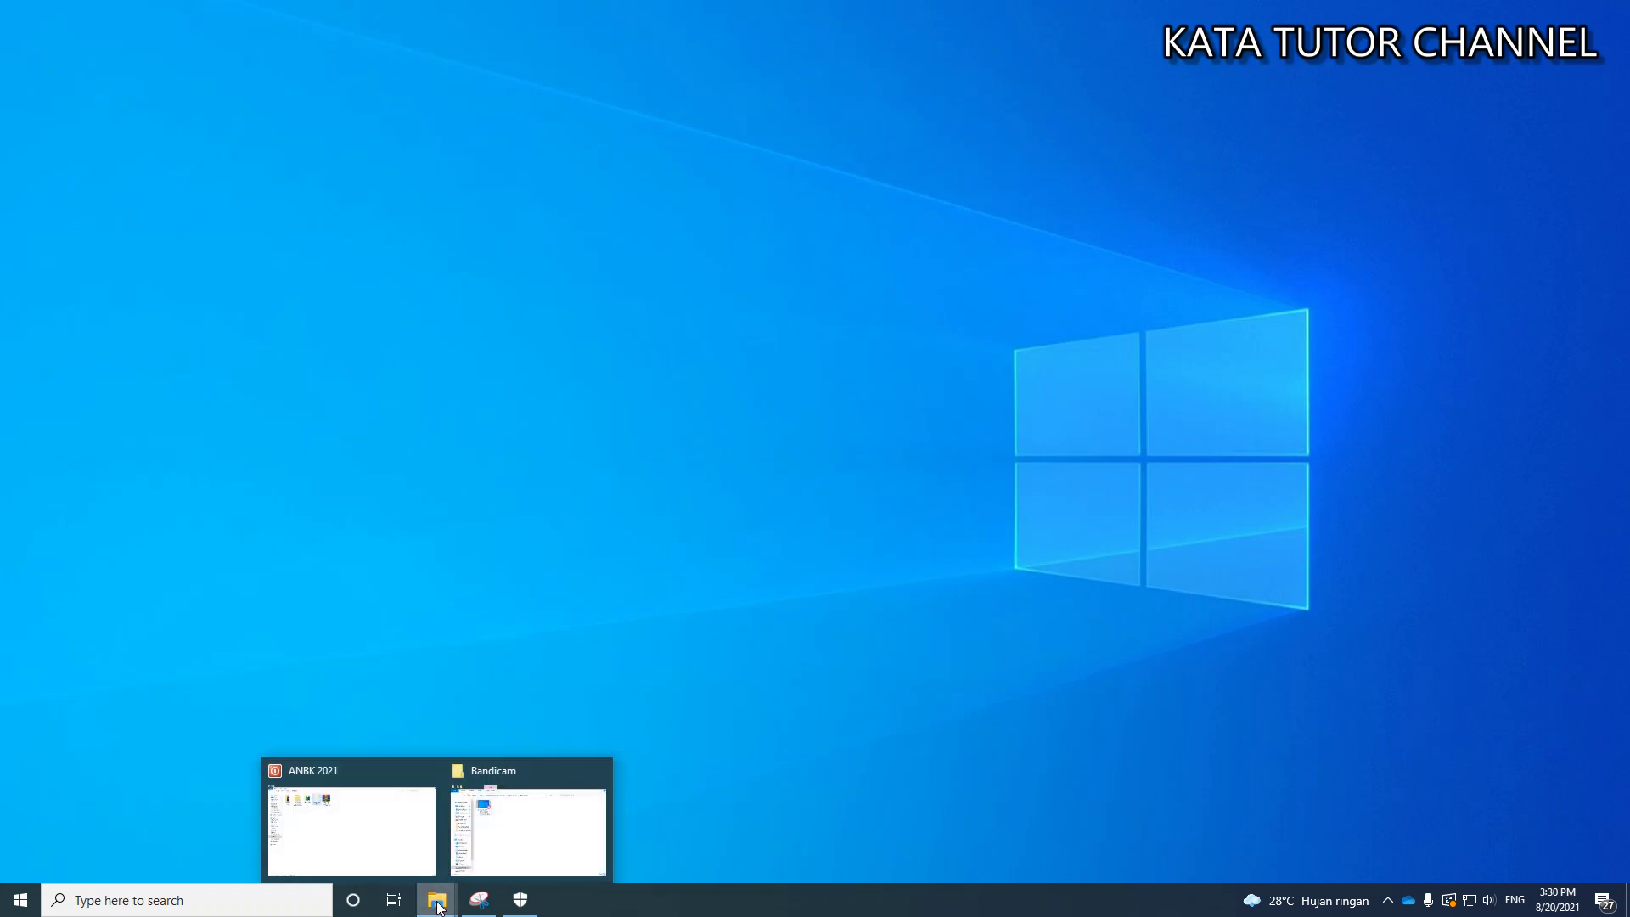
pyautogui.click(371, 814)
pyautogui.doubleClick(463, 151)
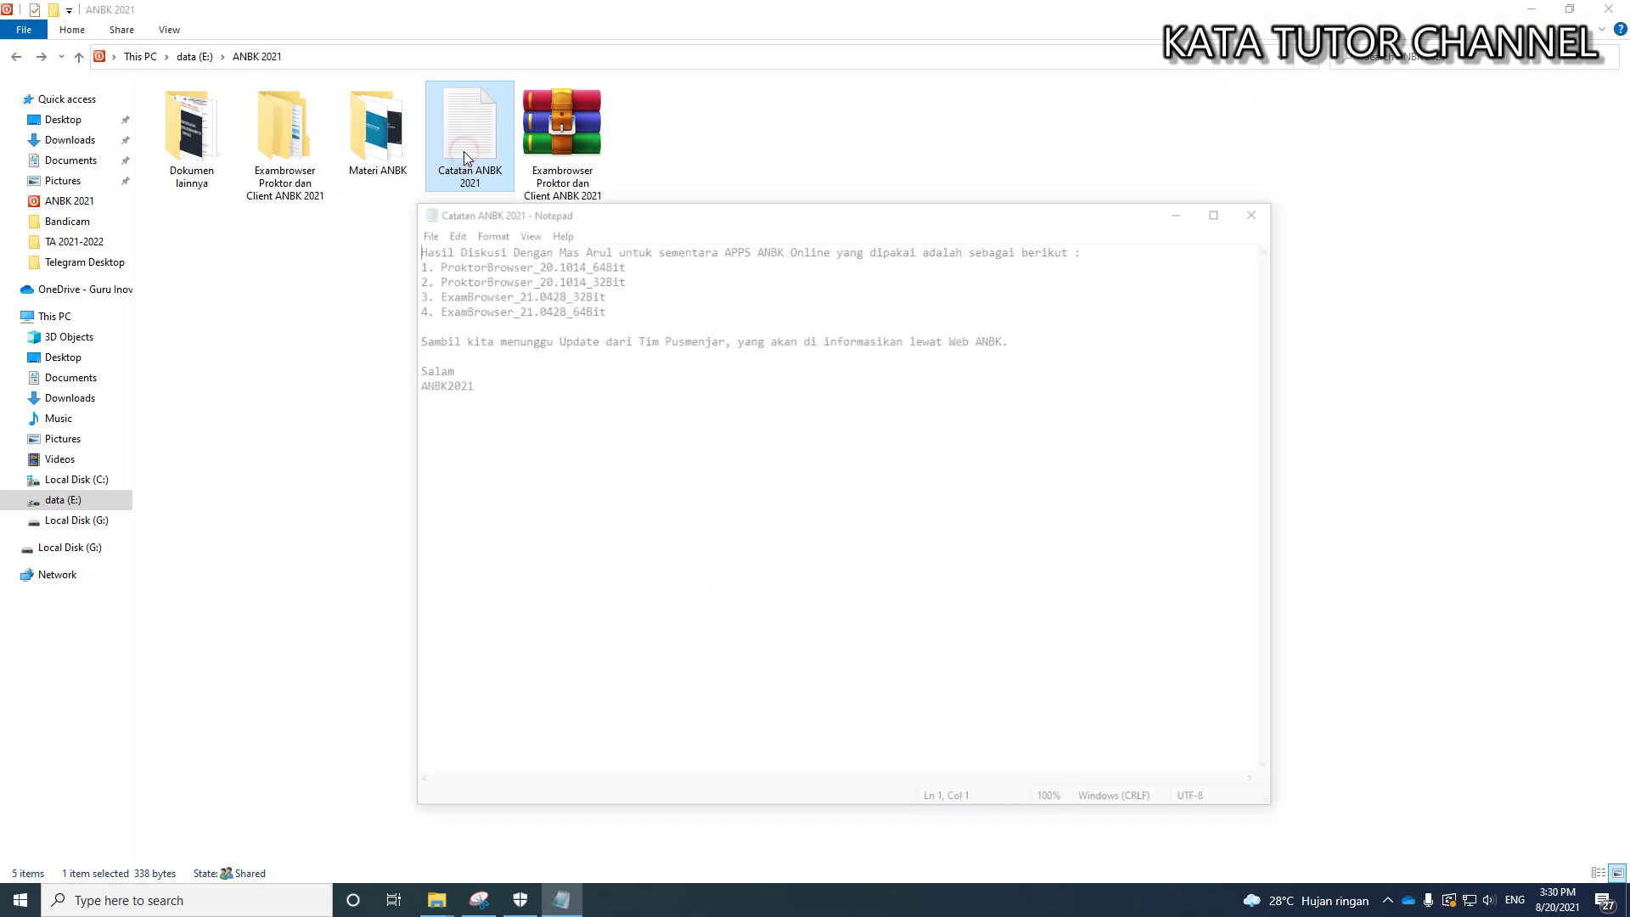
pyautogui.moveTo(675, 215); pyautogui.dragTo(878, 236)
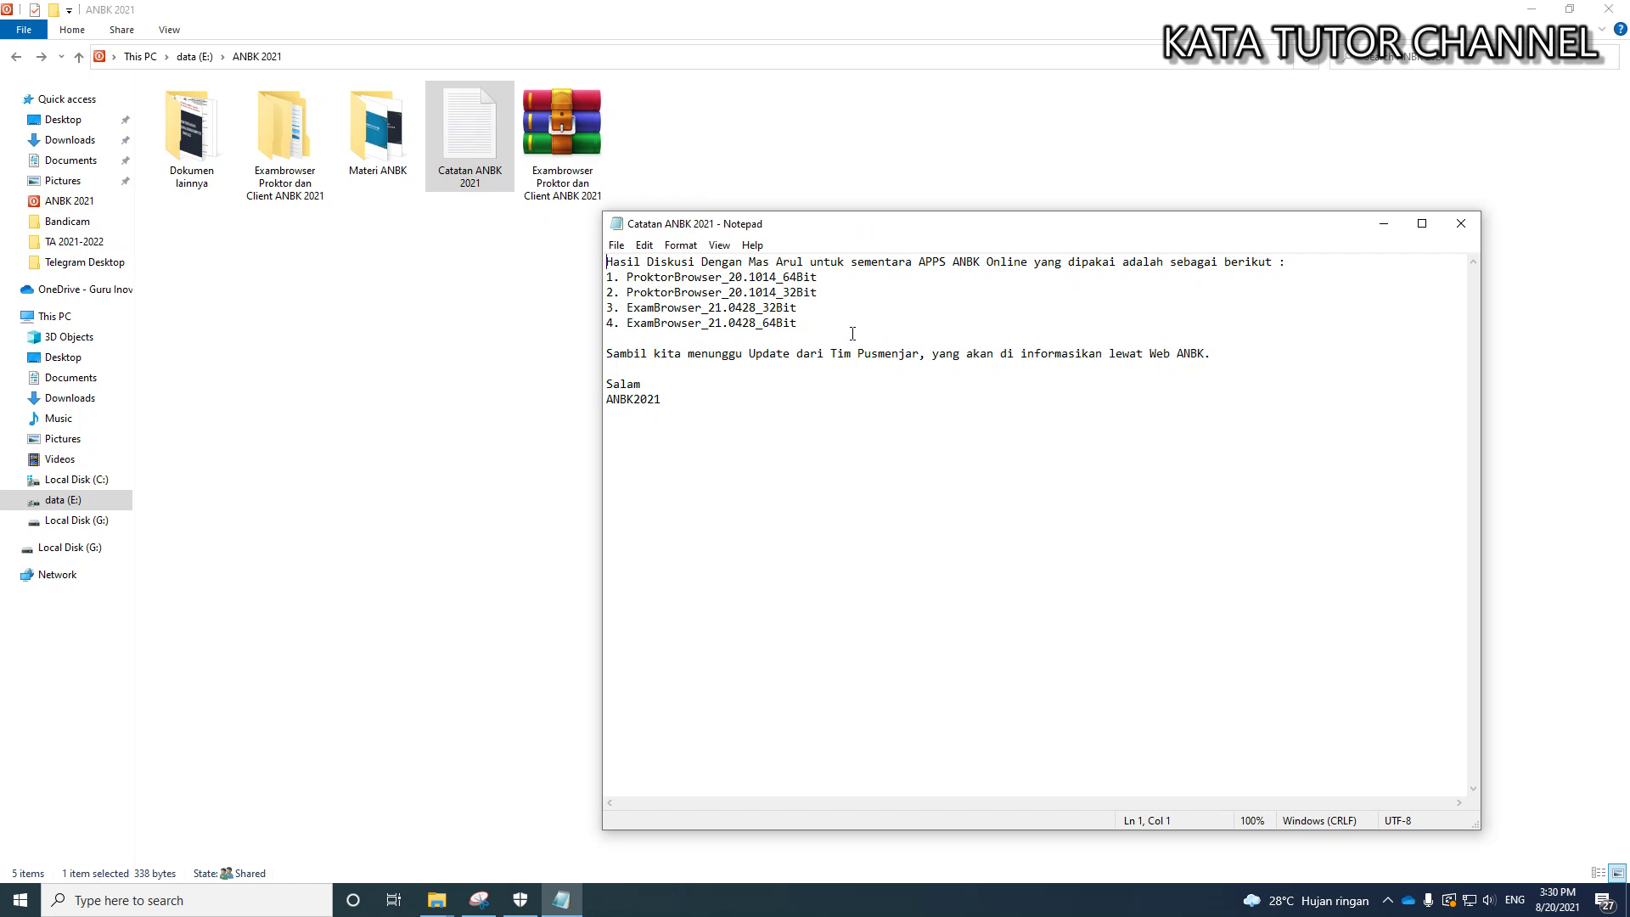
pyautogui.moveTo(816, 276); pyautogui.dragTo(629, 276)
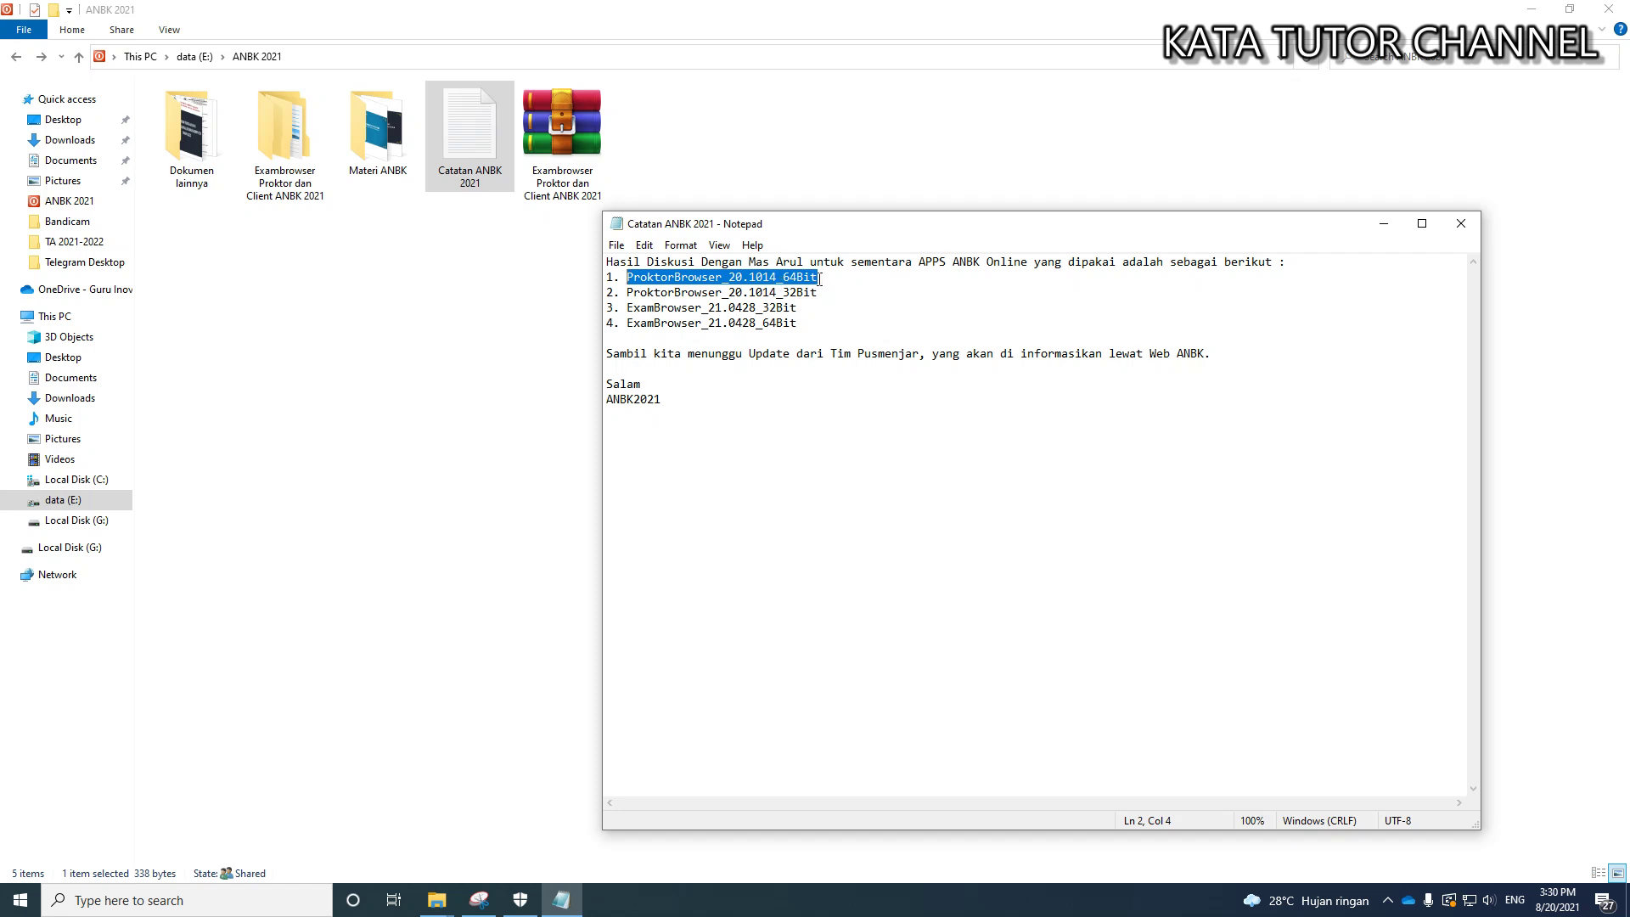
# Step: Extract the ProktorBrowser_20.1014_64Bit archive in the Proktor Browser folder to a subfolder of the same name and open that subfolder
pyautogui.click(562, 282)
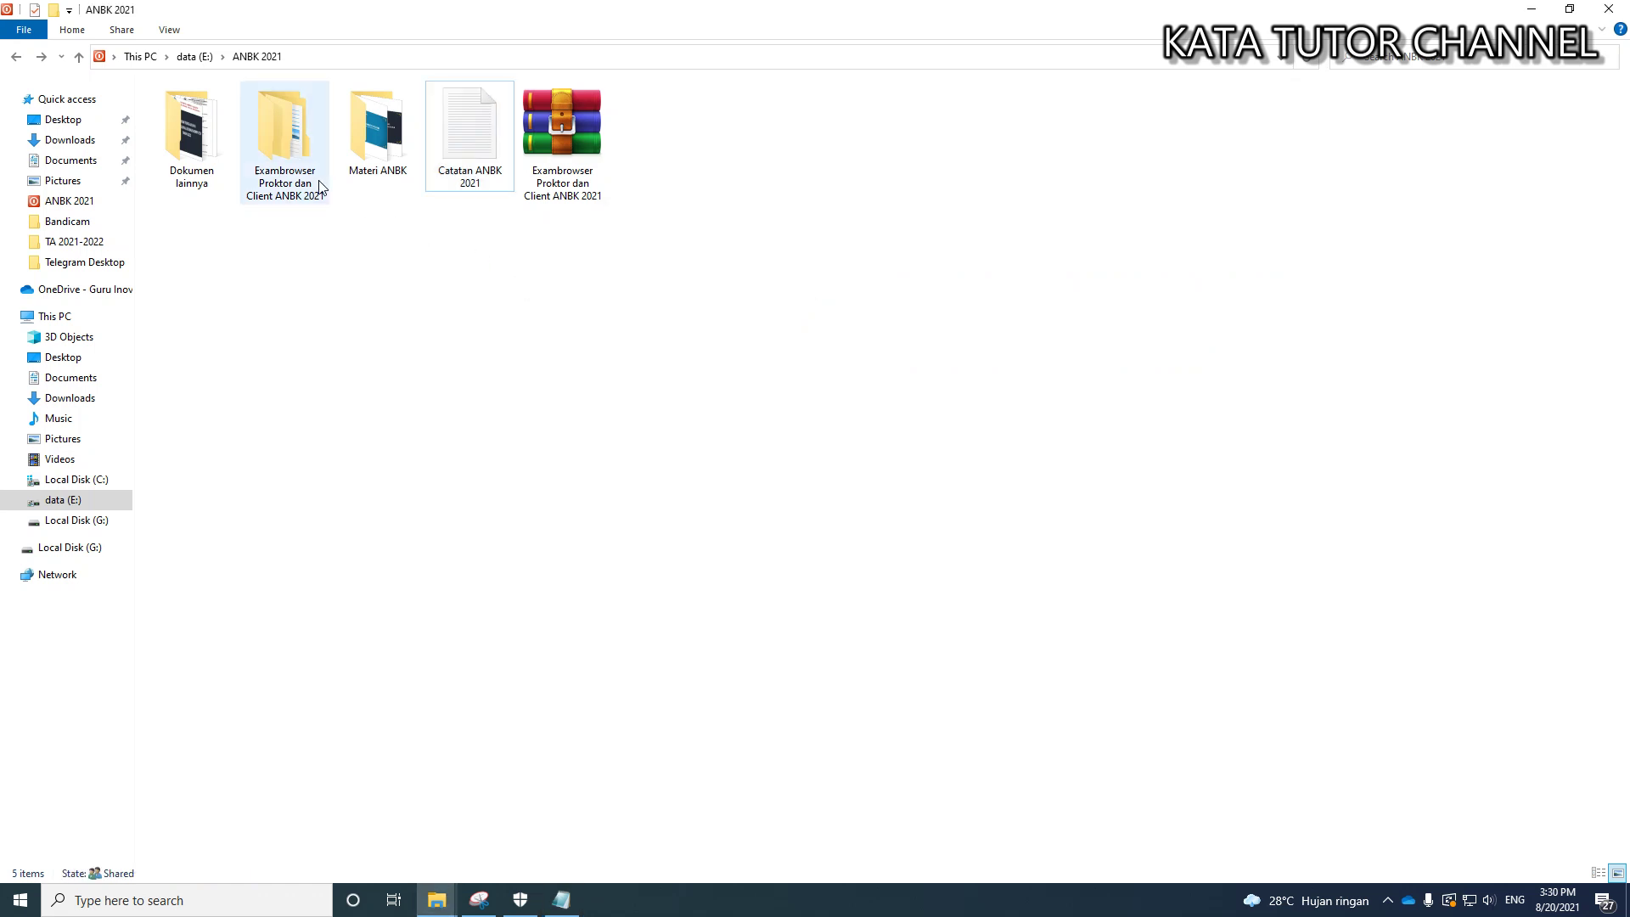
pyautogui.doubleClick(280, 141)
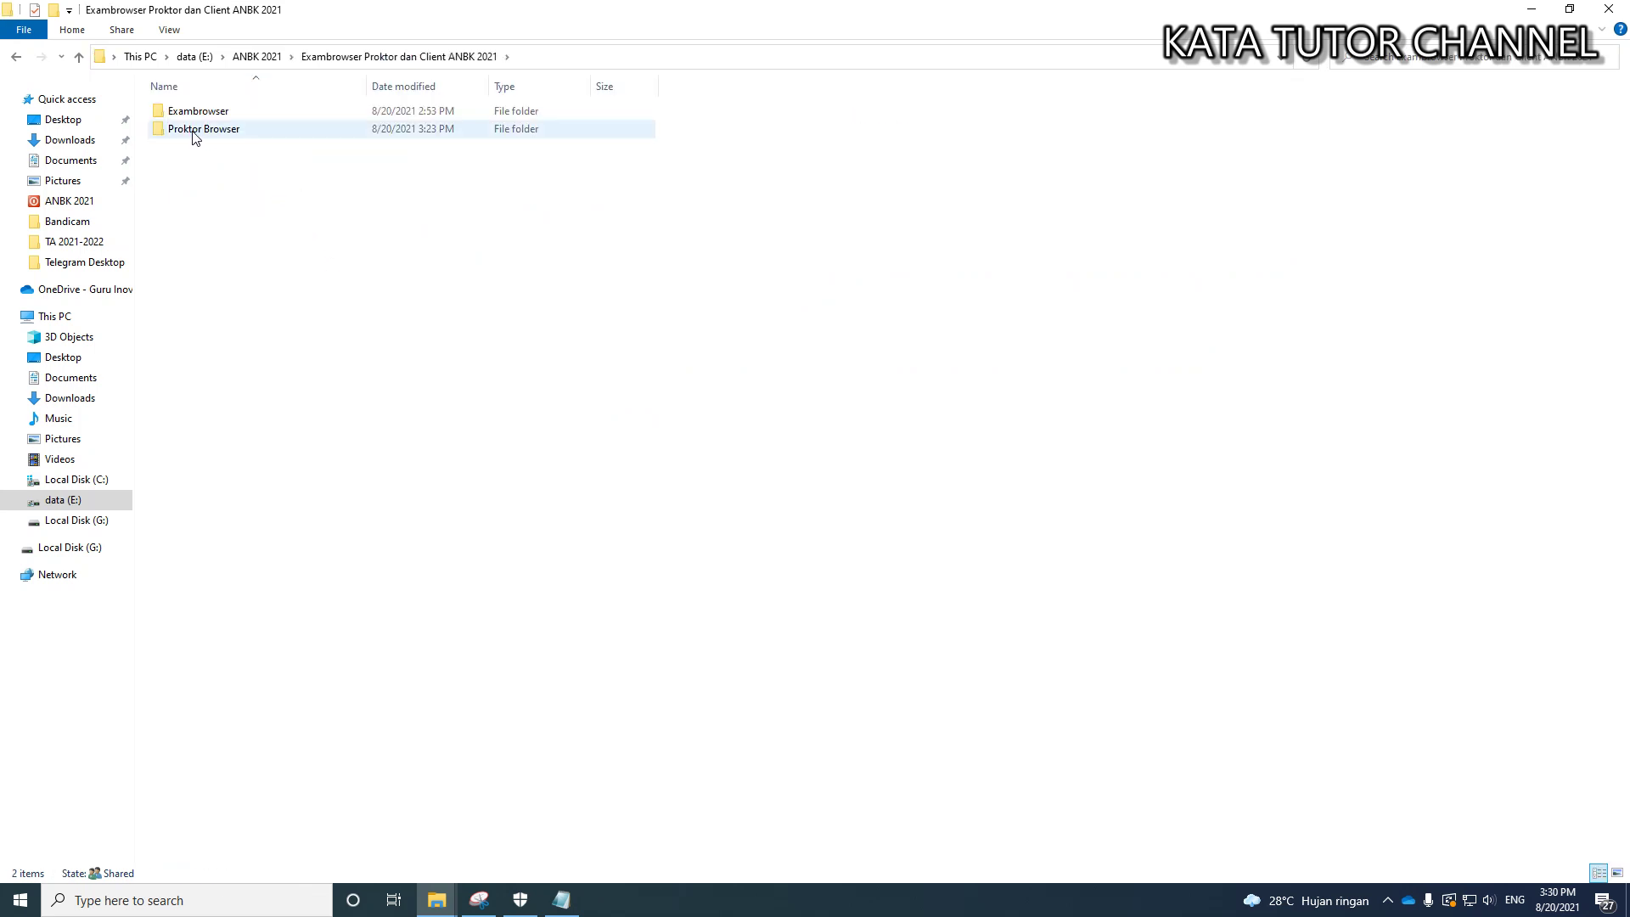
pyautogui.click(186, 134)
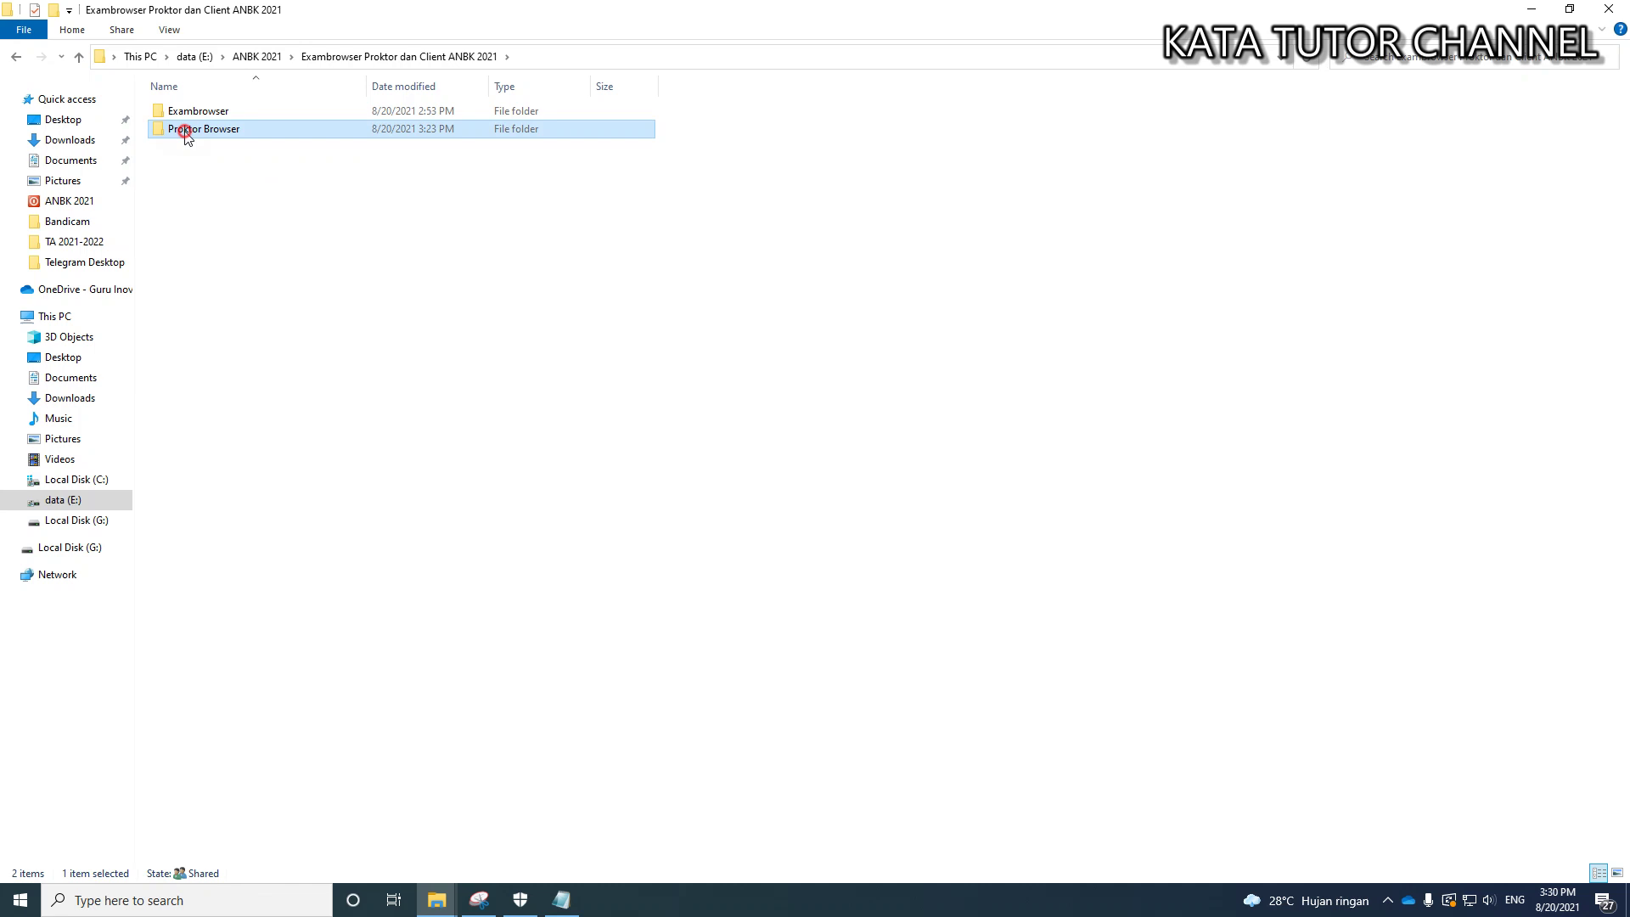
pyautogui.doubleClick(208, 134)
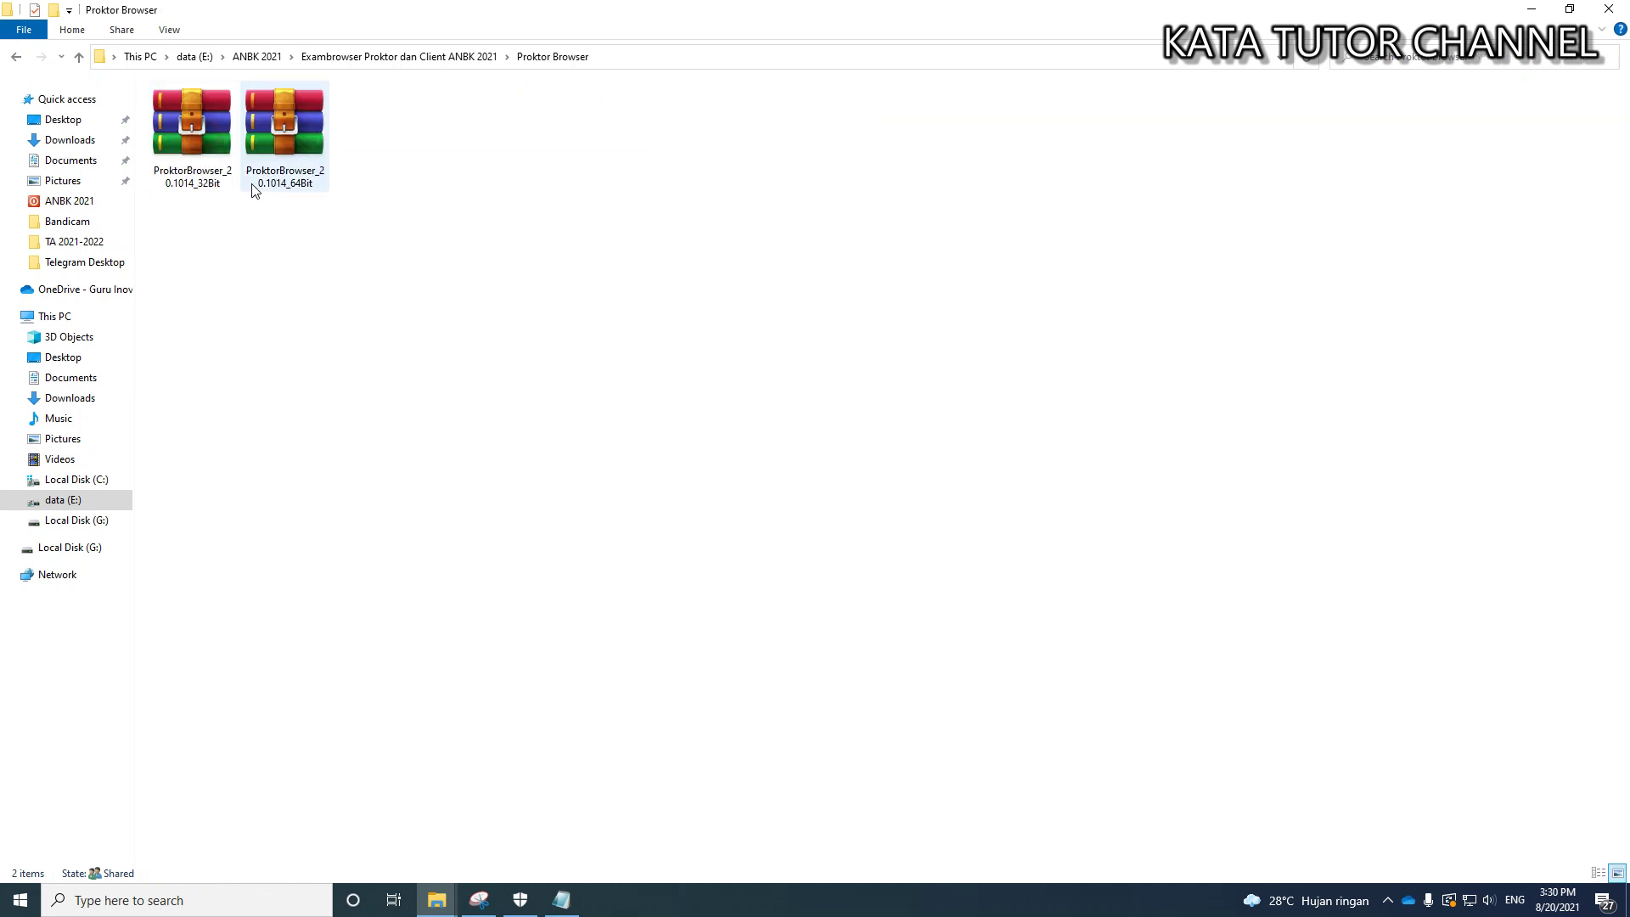
pyautogui.click(273, 135)
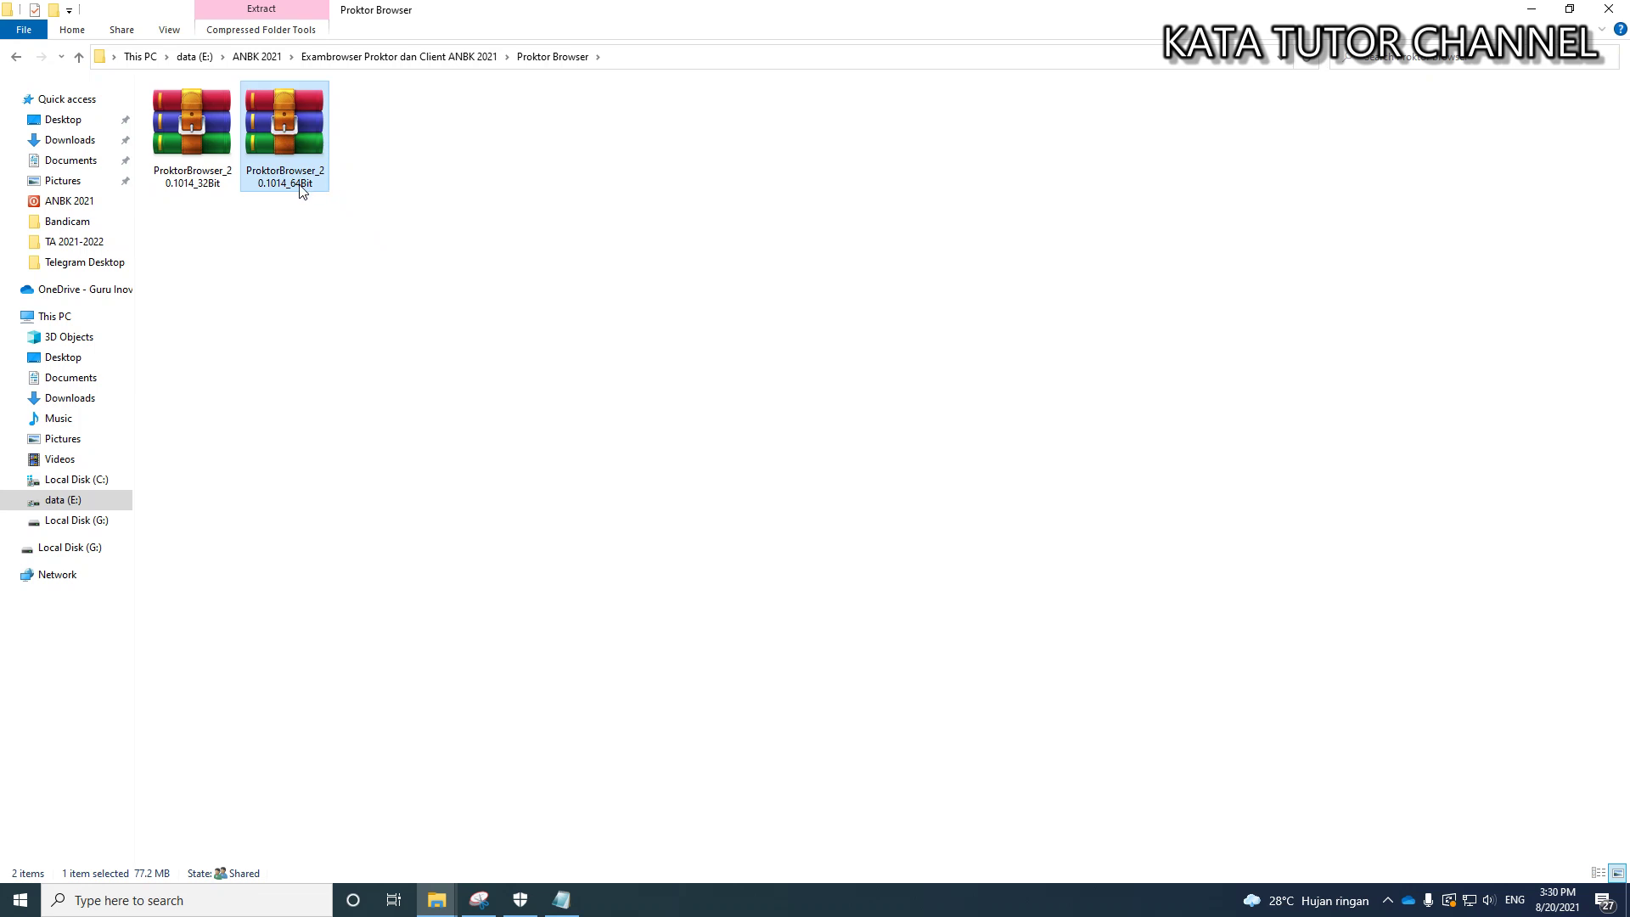
pyautogui.rightClick(272, 125)
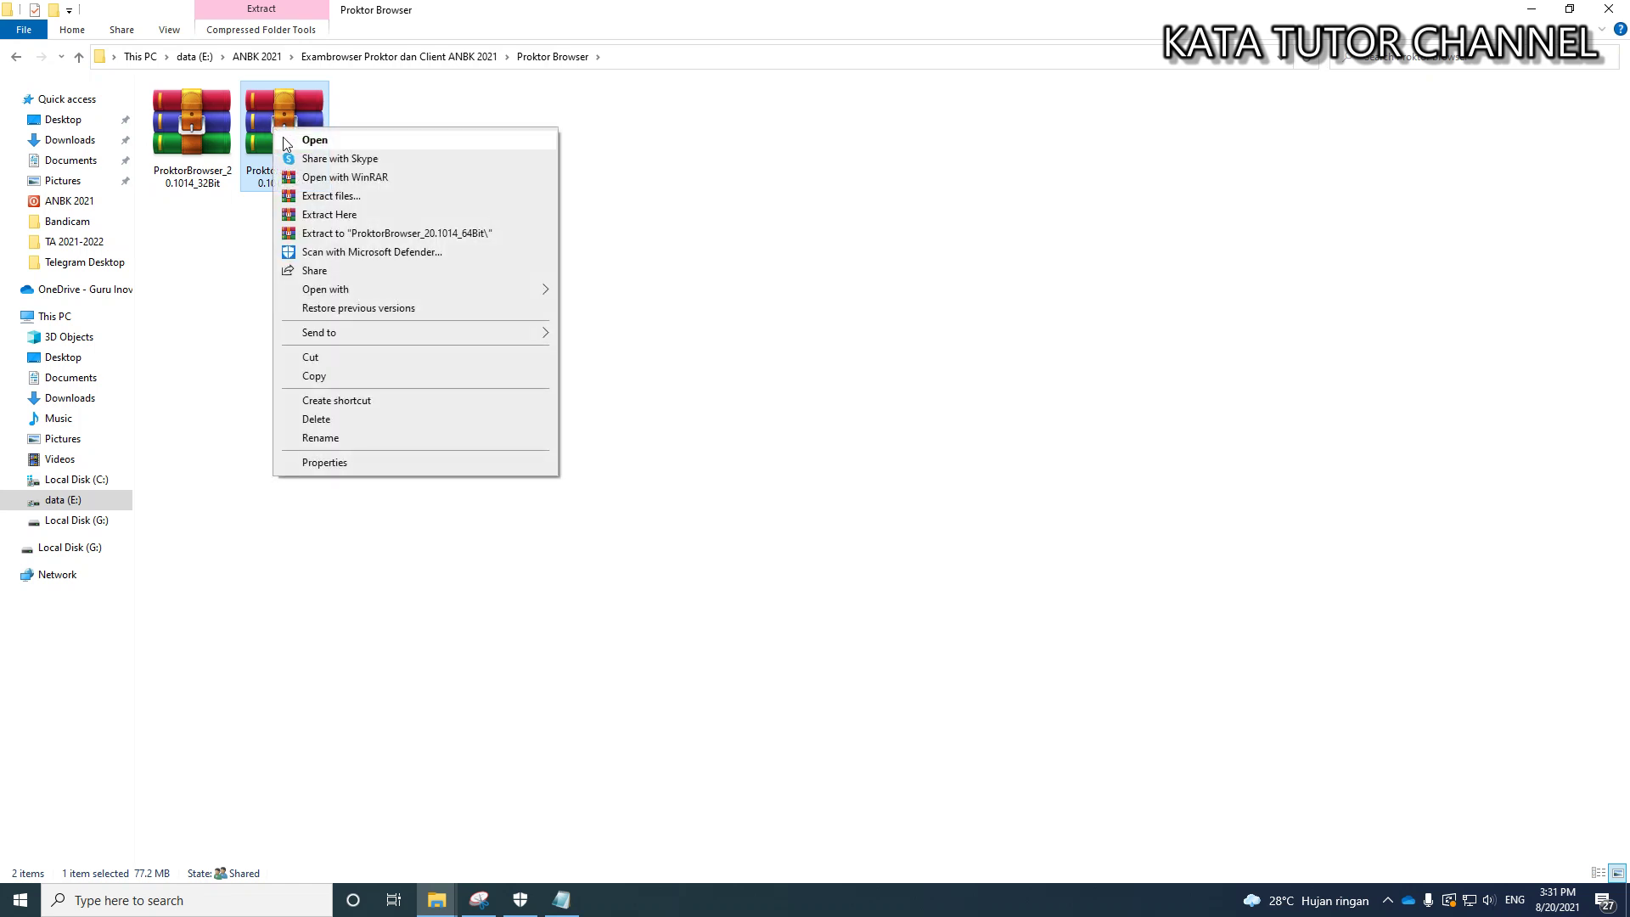
pyautogui.click(418, 234)
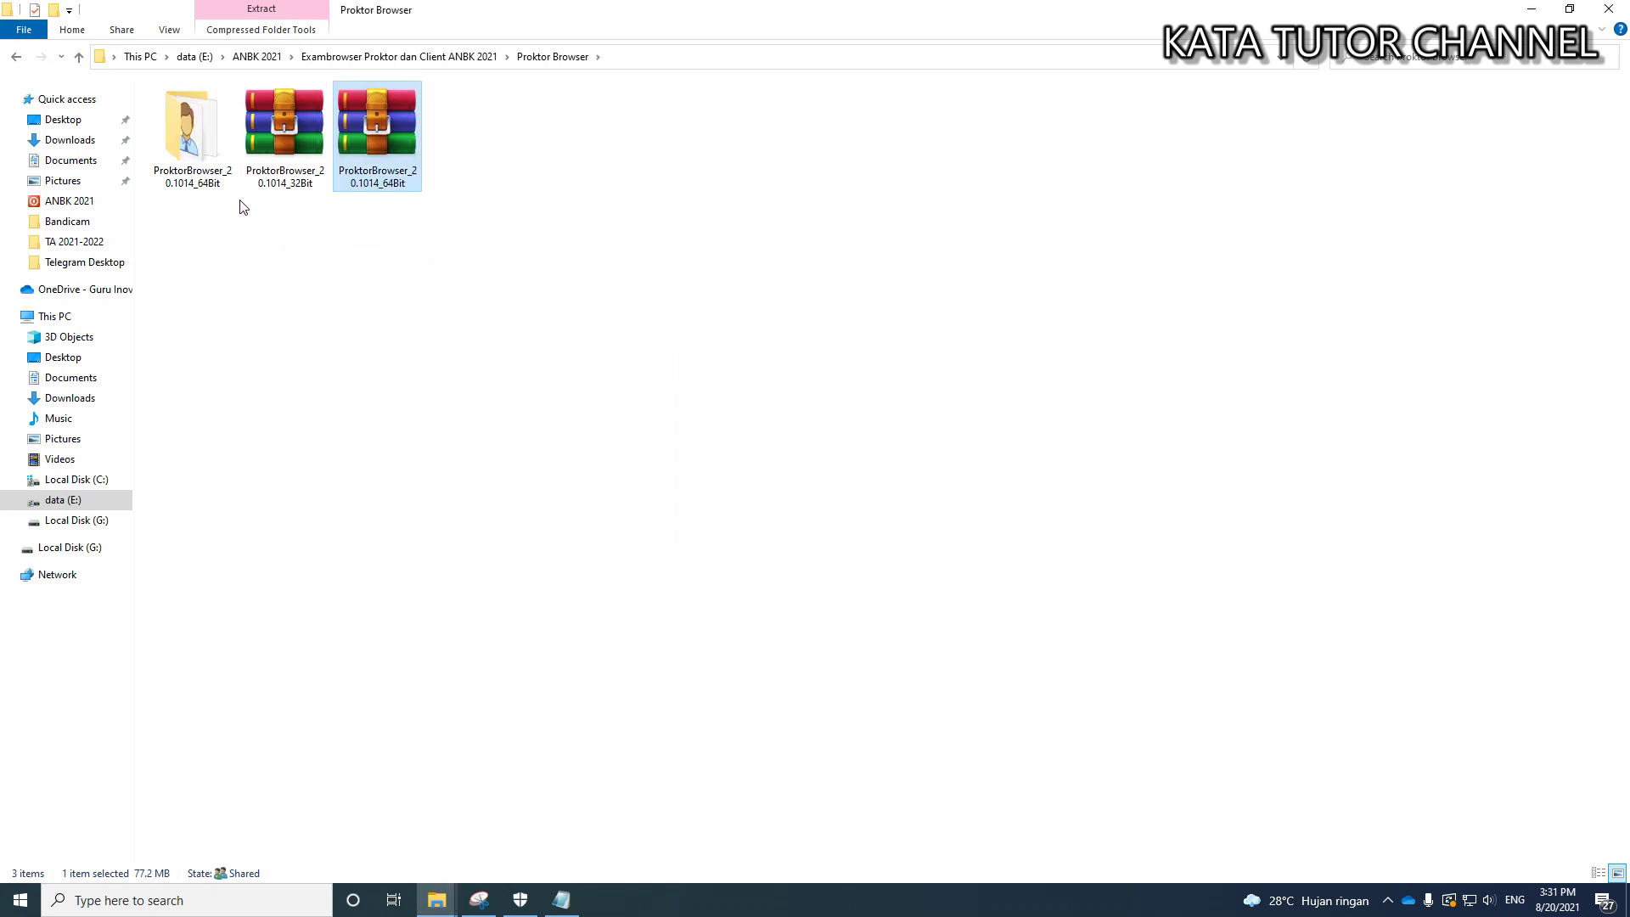
pyautogui.doubleClick(188, 151)
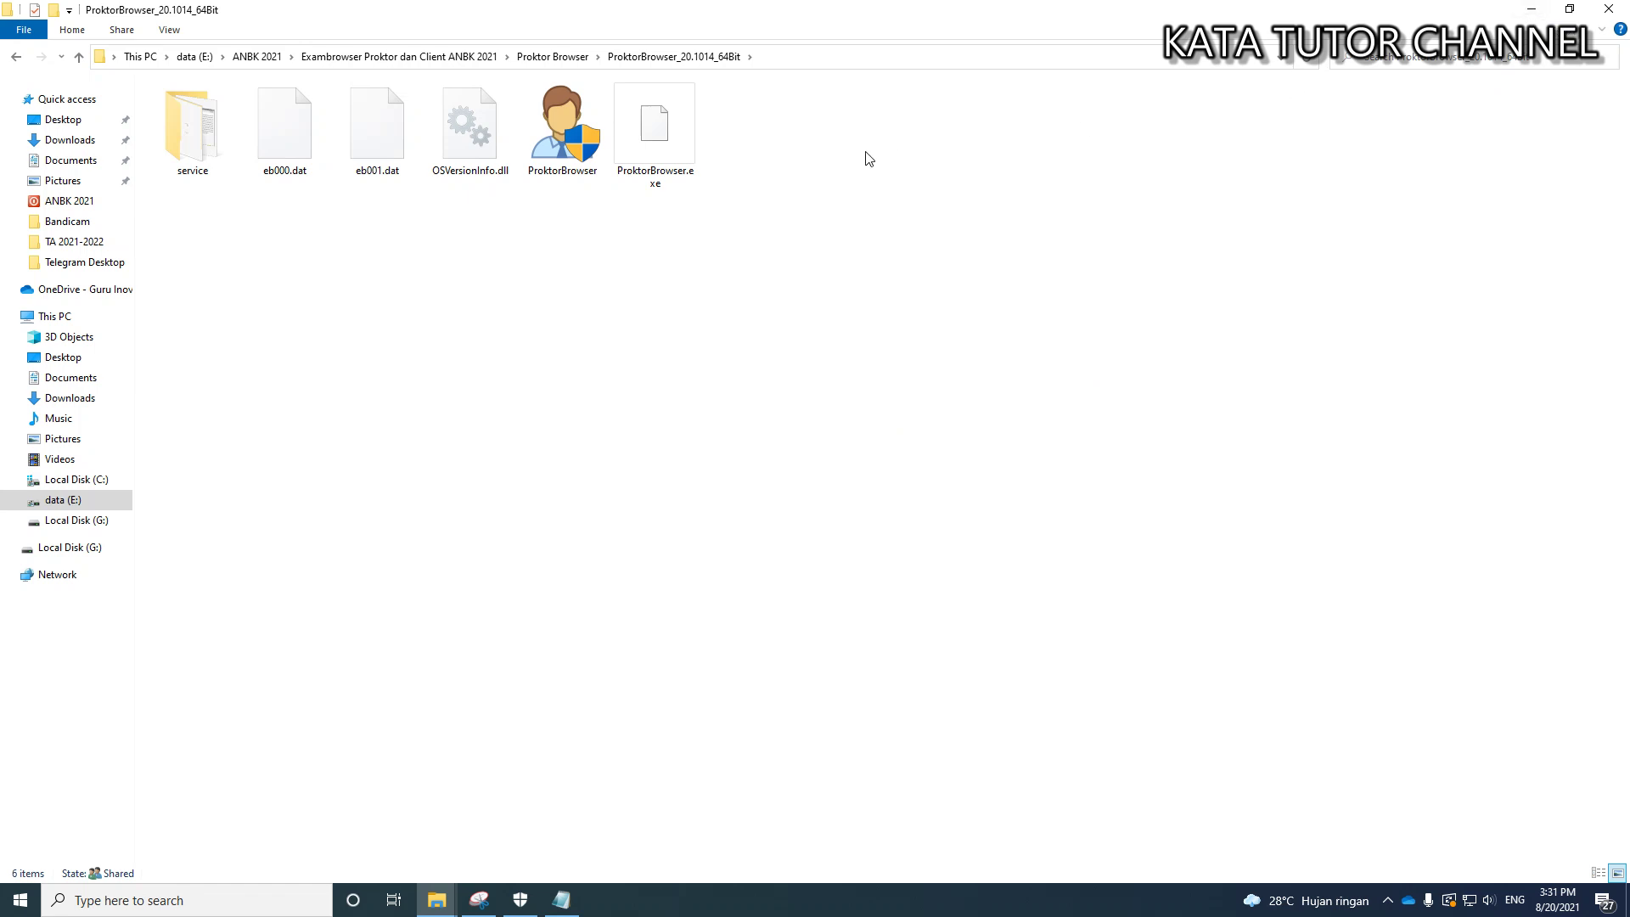
# Step: Minimize the extracted folder and the note, and refresh the desktop
pyautogui.click(1535, 14)
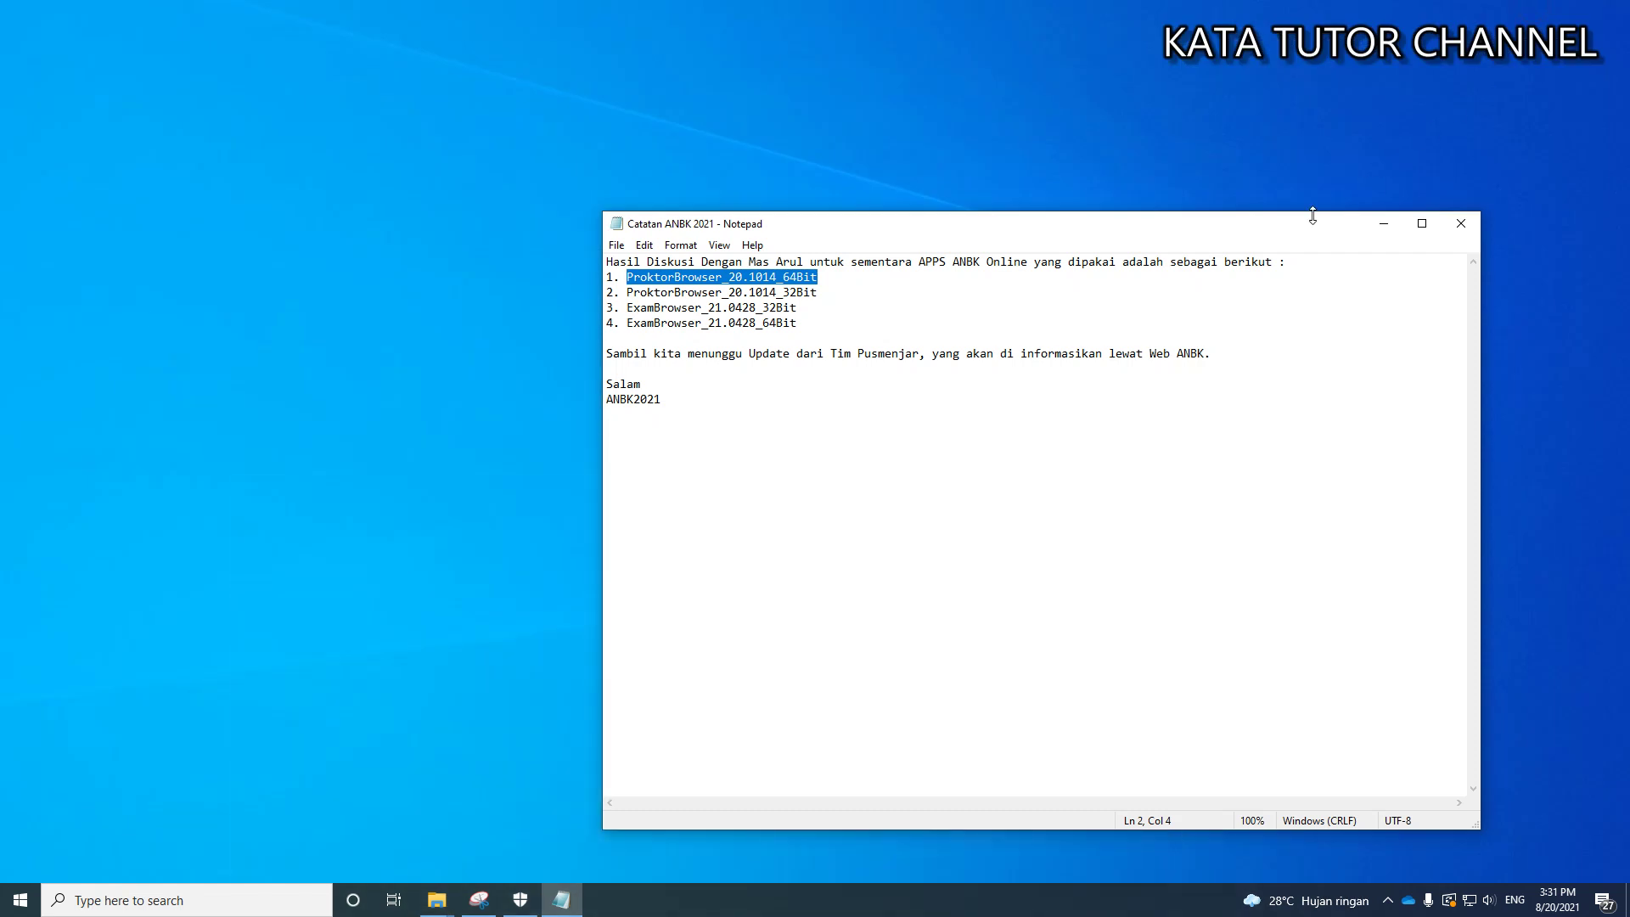
pyautogui.click(1384, 227)
pyautogui.rightClick(1158, 215)
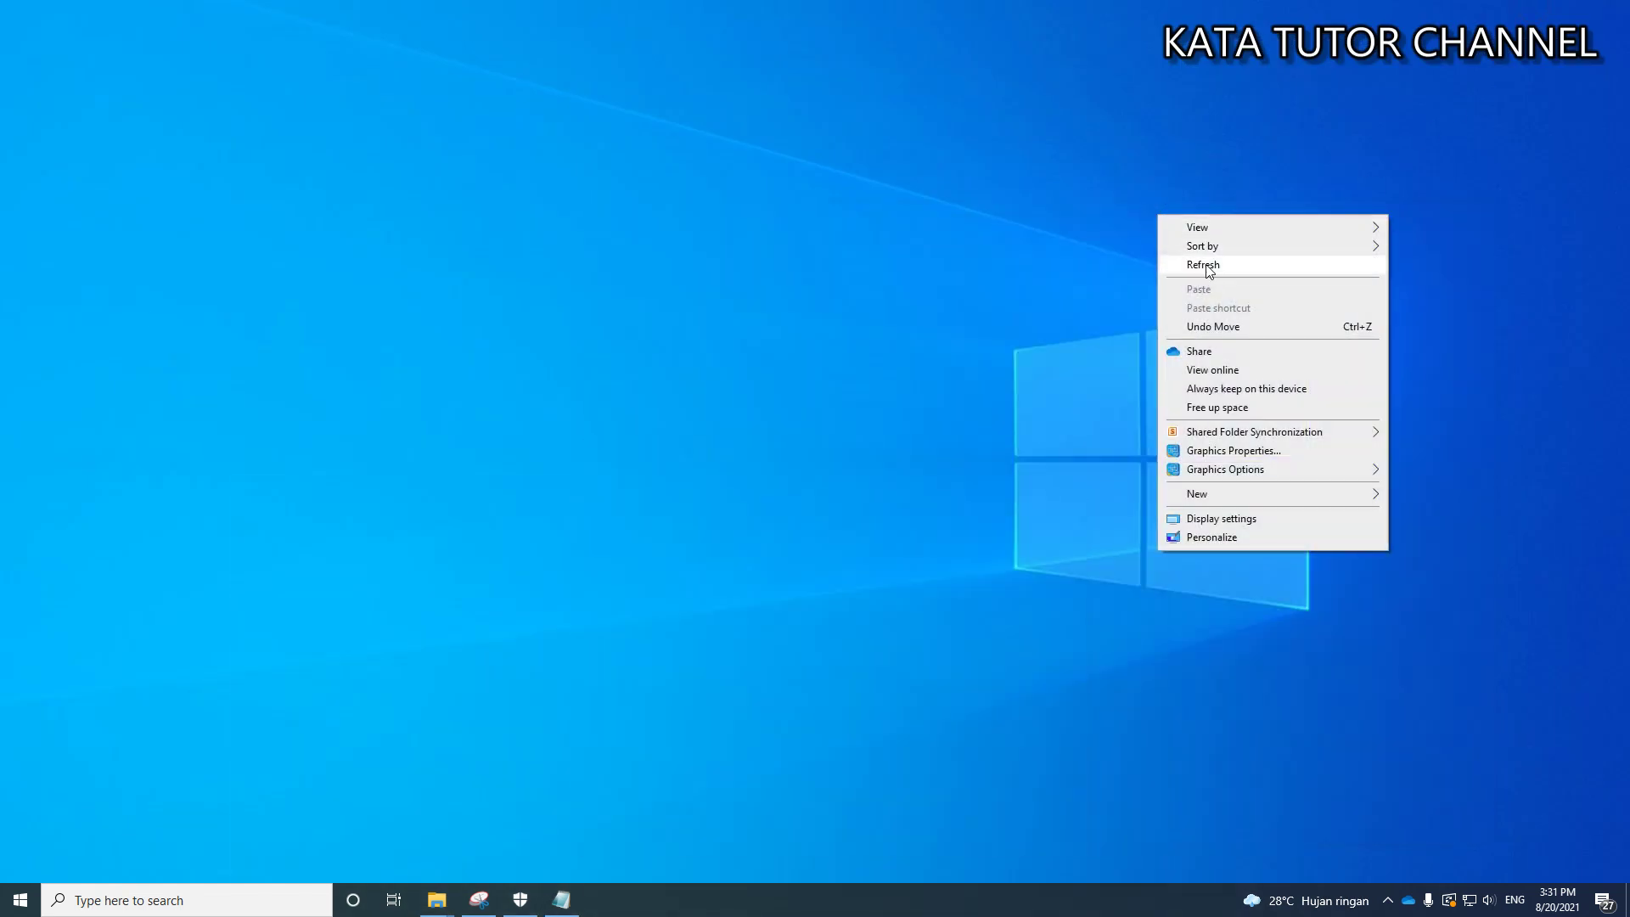
pyautogui.click(1210, 266)
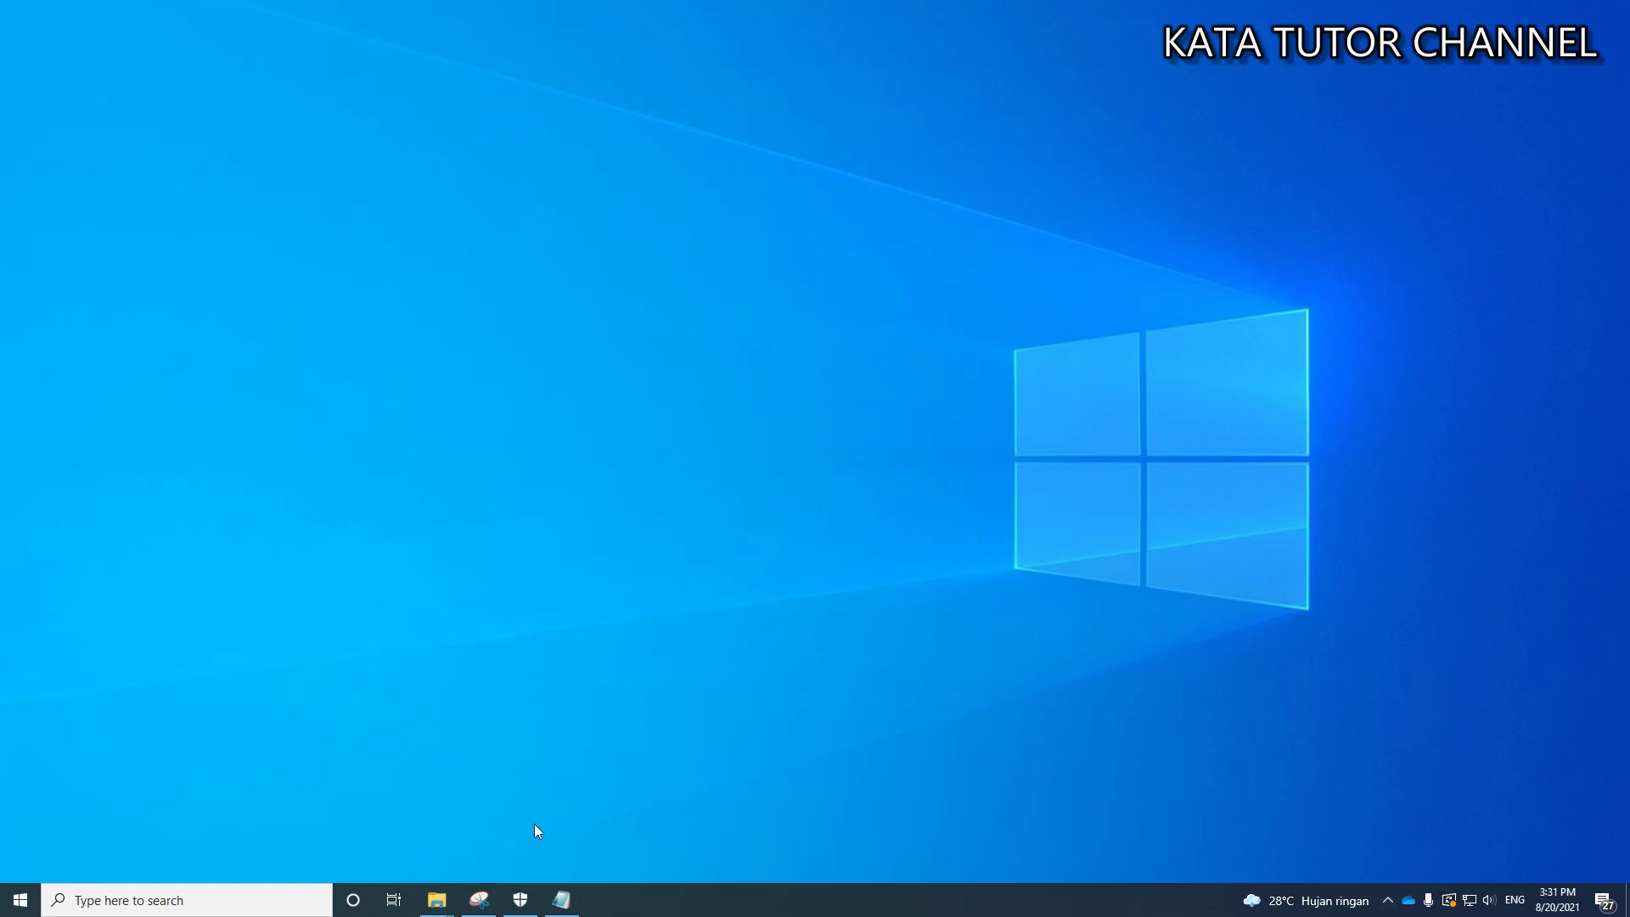
# Step: Reopen Windows Security and go to the Exclusions page through the Virus & threat protection settings
pyautogui.click(520, 899)
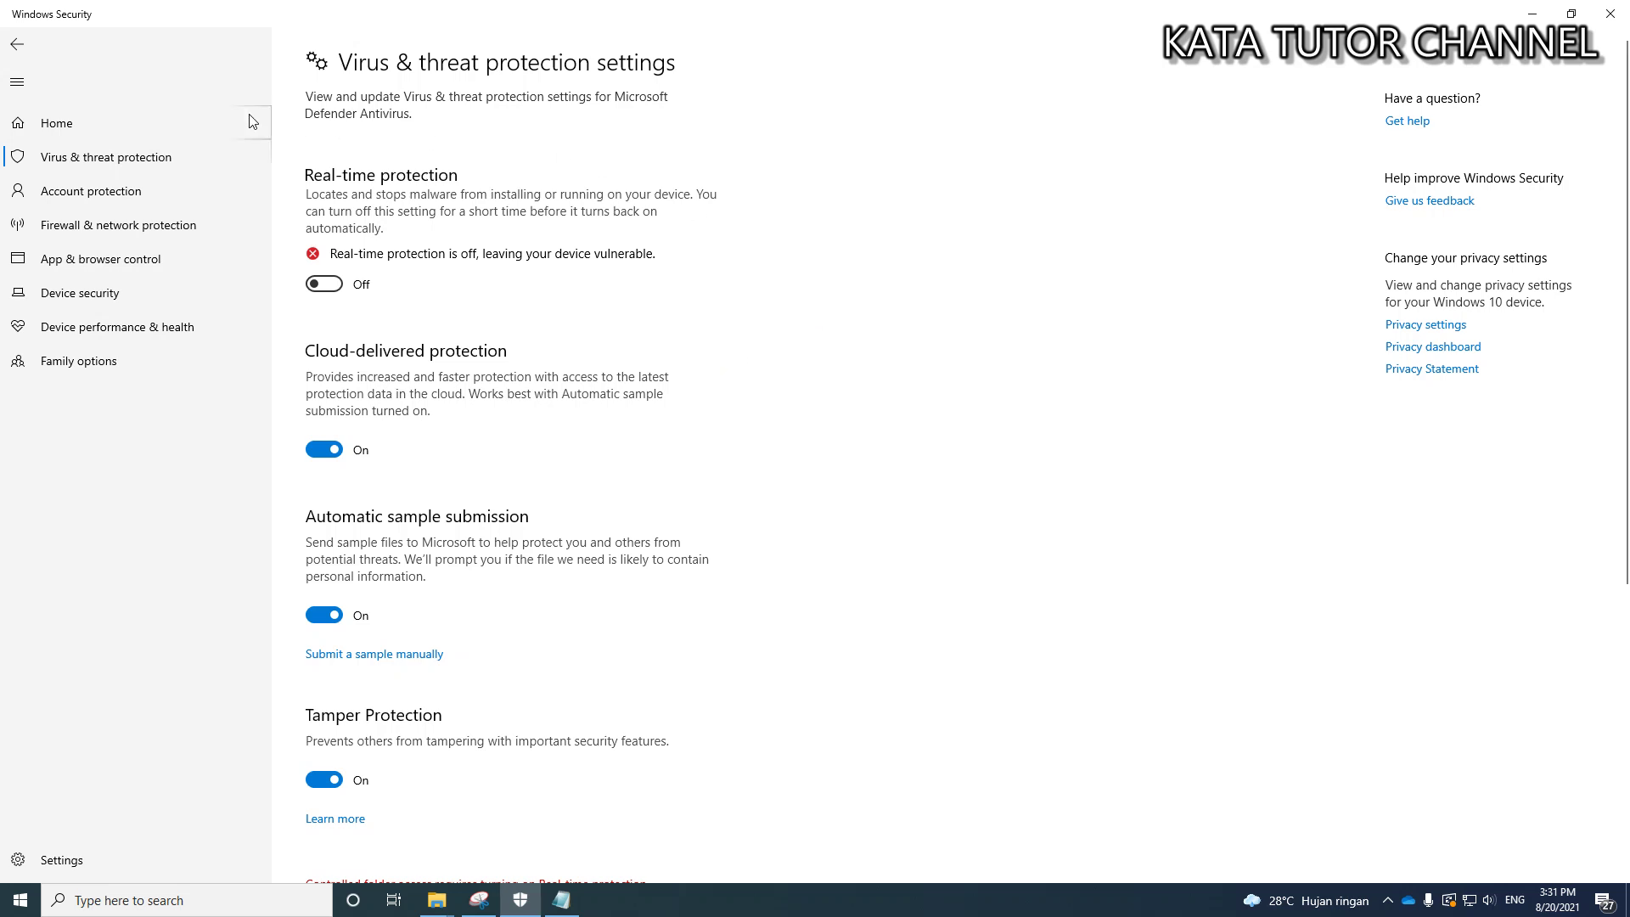
pyautogui.click(93, 159)
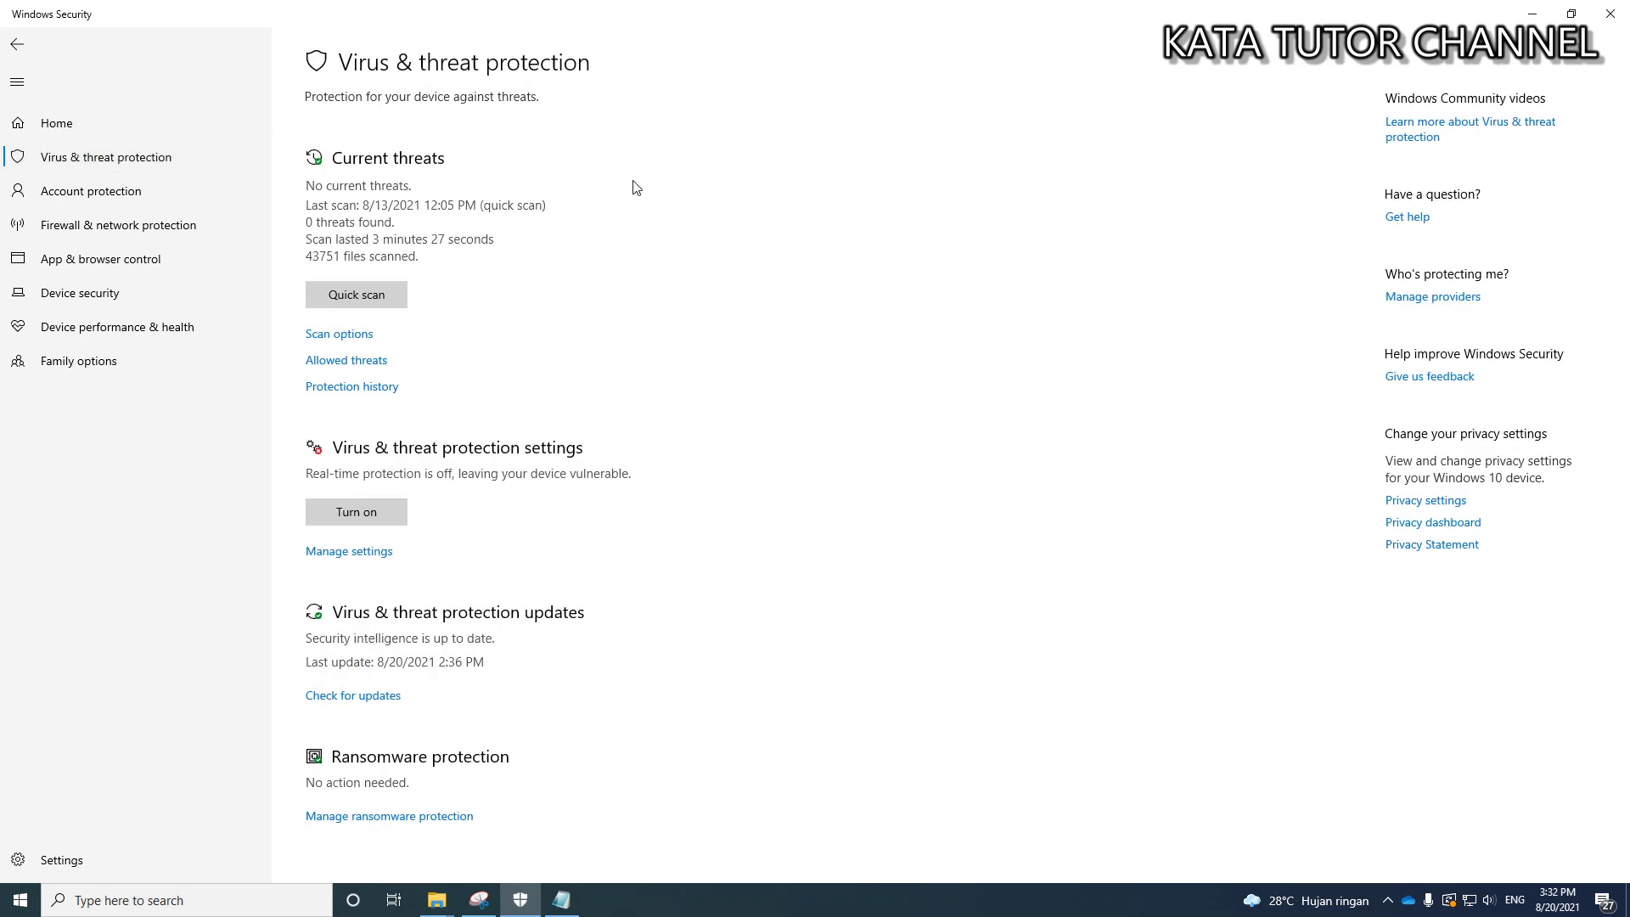
pyautogui.click(355, 556)
pyautogui.scroll(-5, 785, 265)
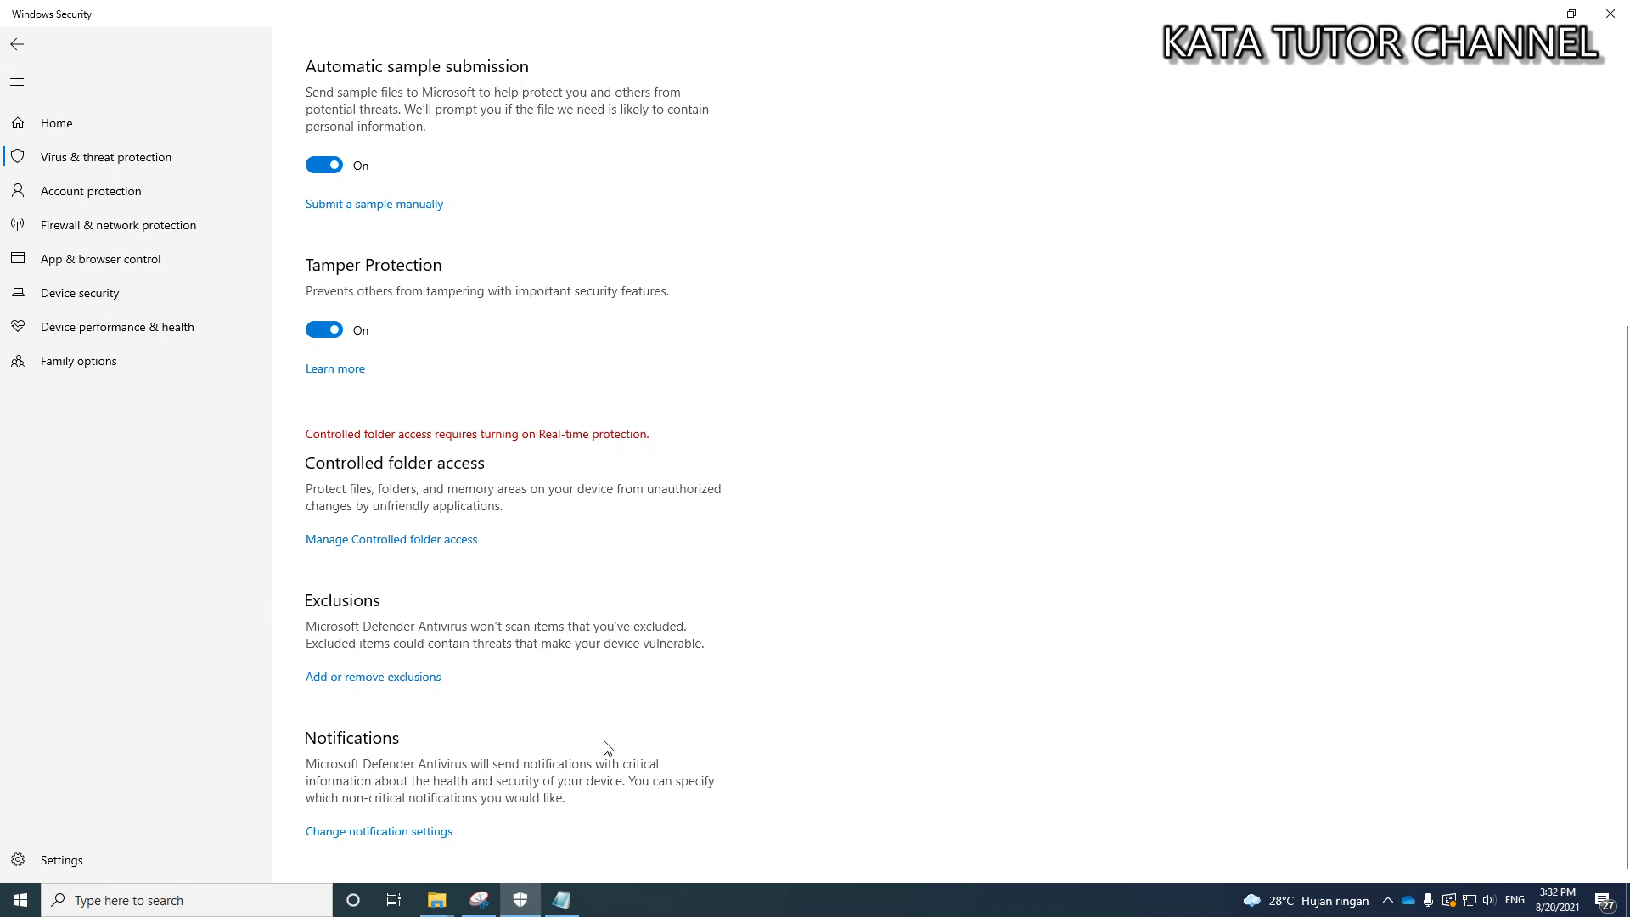
pyautogui.click(353, 679)
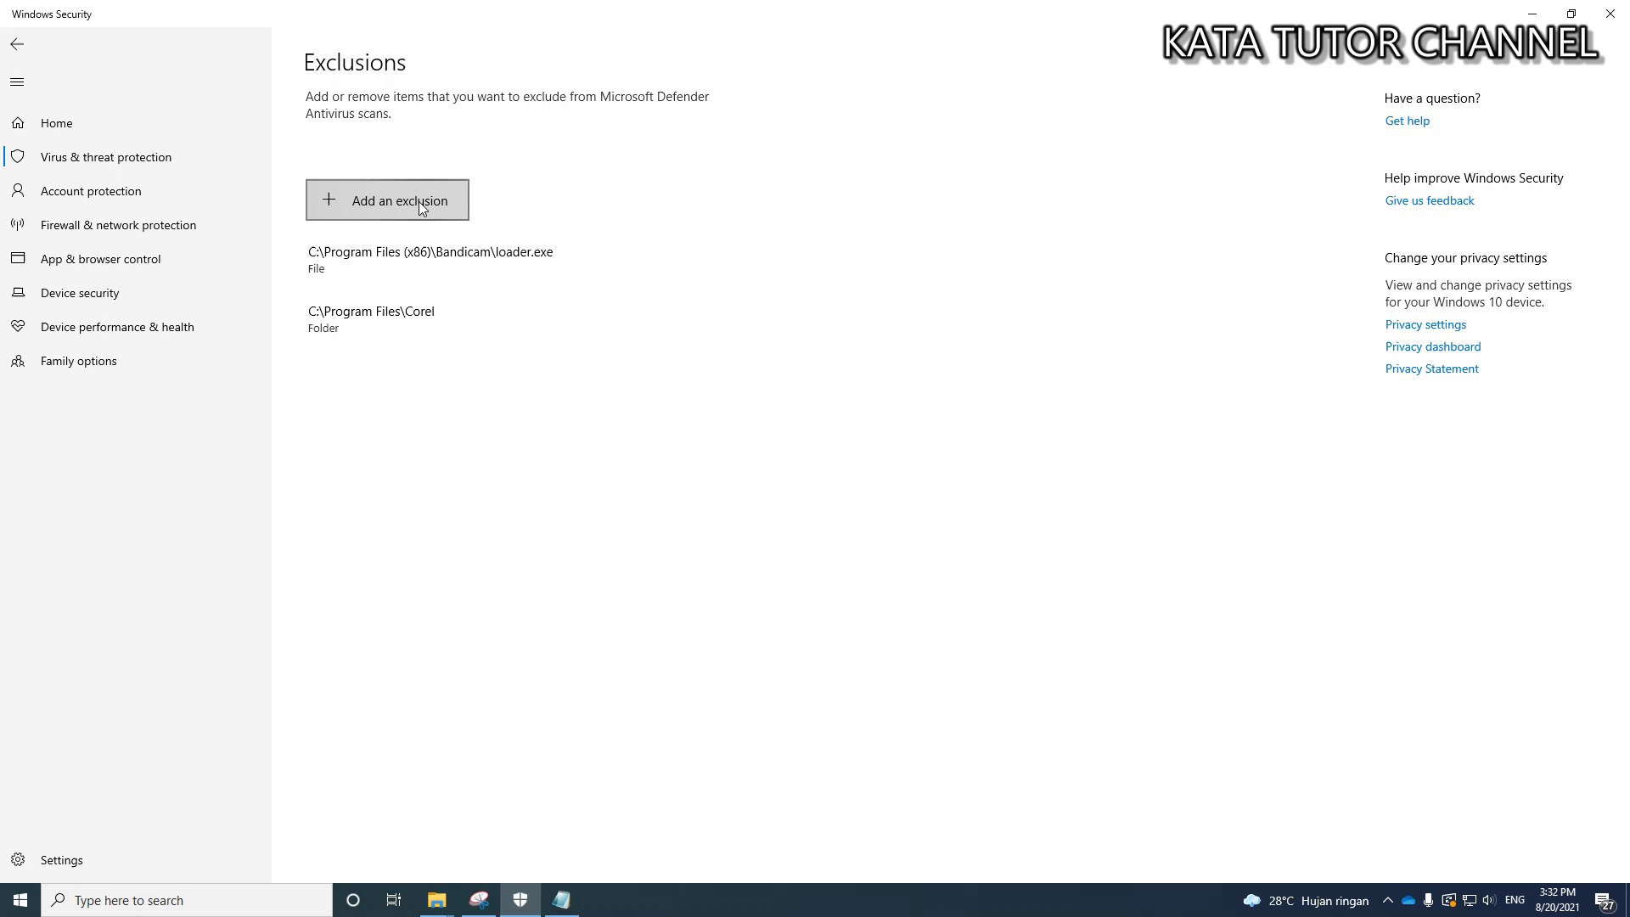
# Step: Add a file exclusion for the ProktorBrowser application in the extracted ProktorBrowser_20.1014_64Bit folder
pyautogui.click(353, 202)
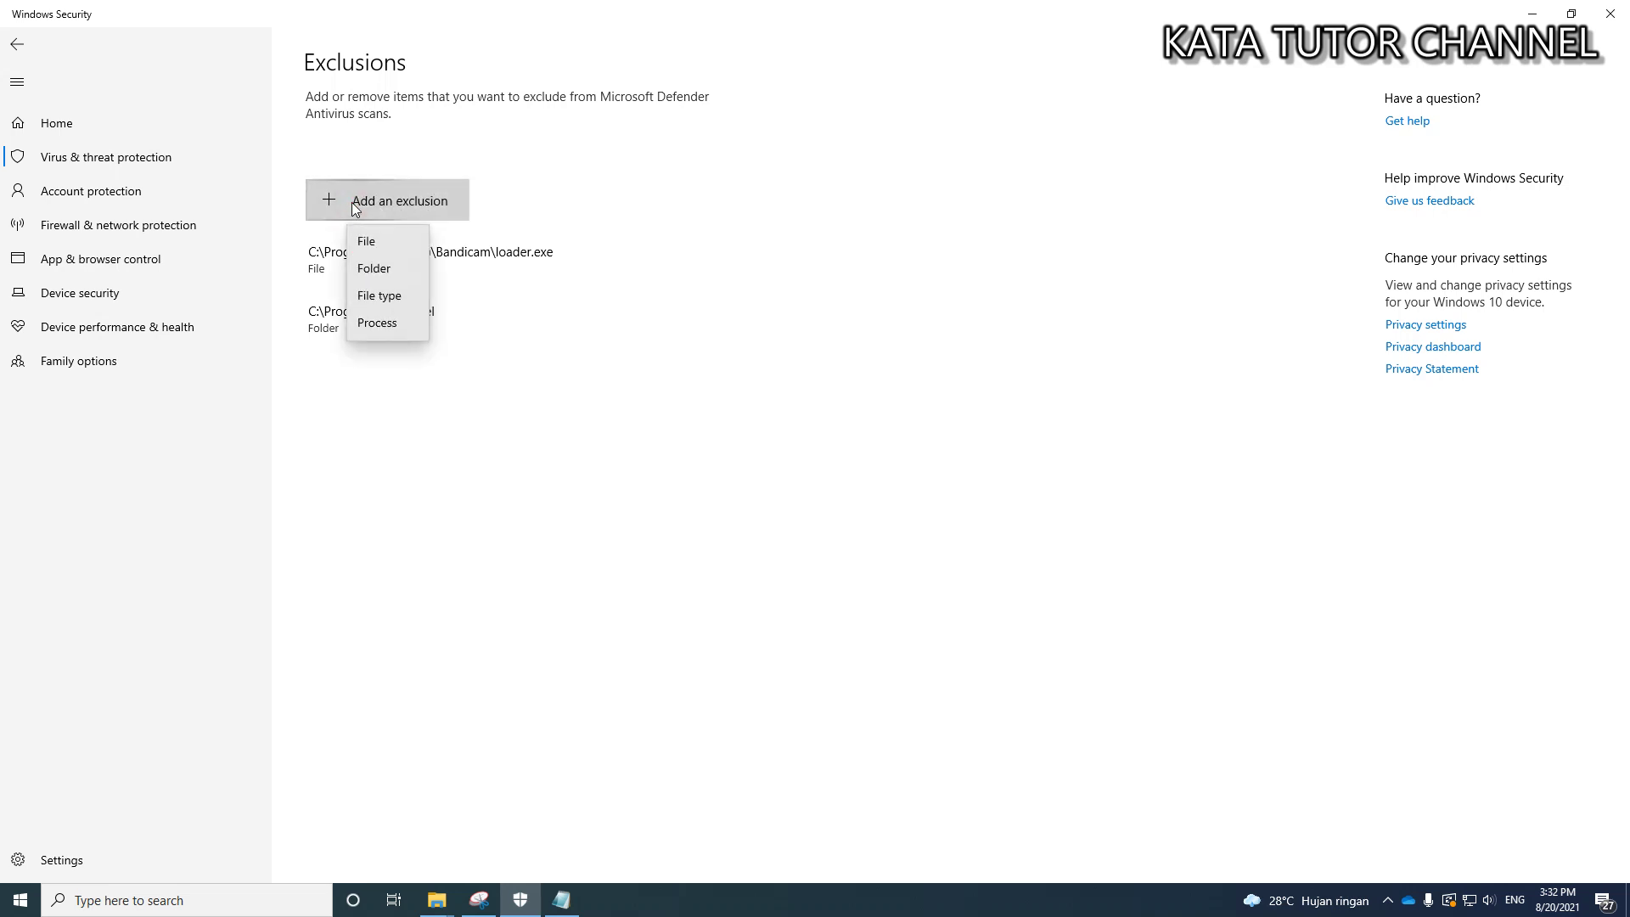
pyautogui.click(380, 246)
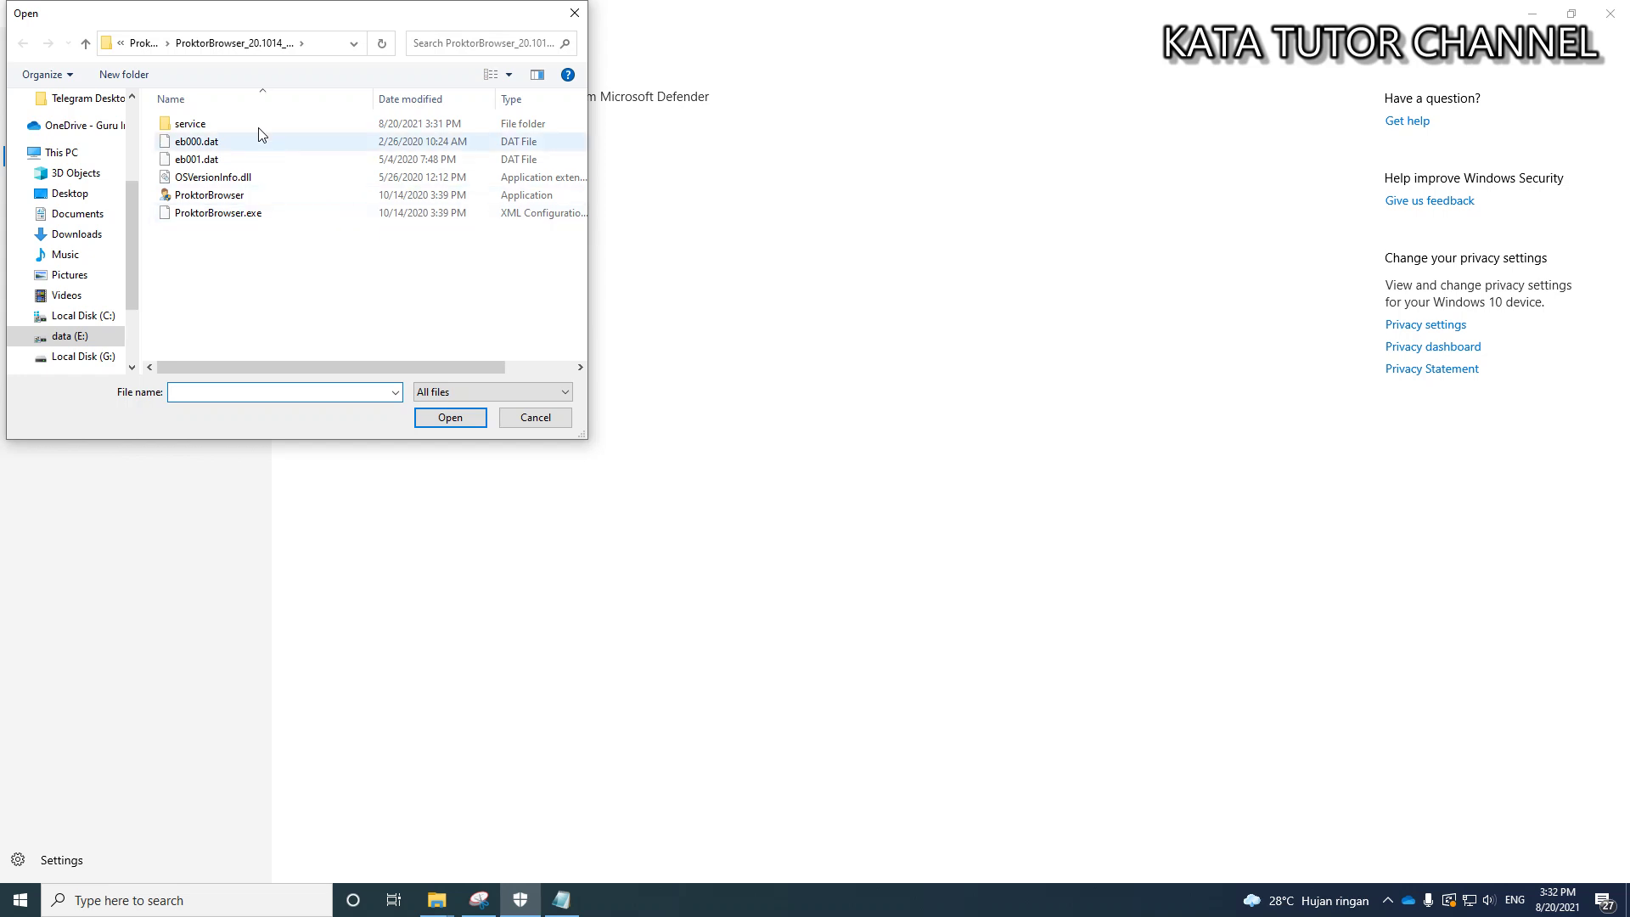
pyautogui.click(144, 42)
pyautogui.doubleClick(215, 127)
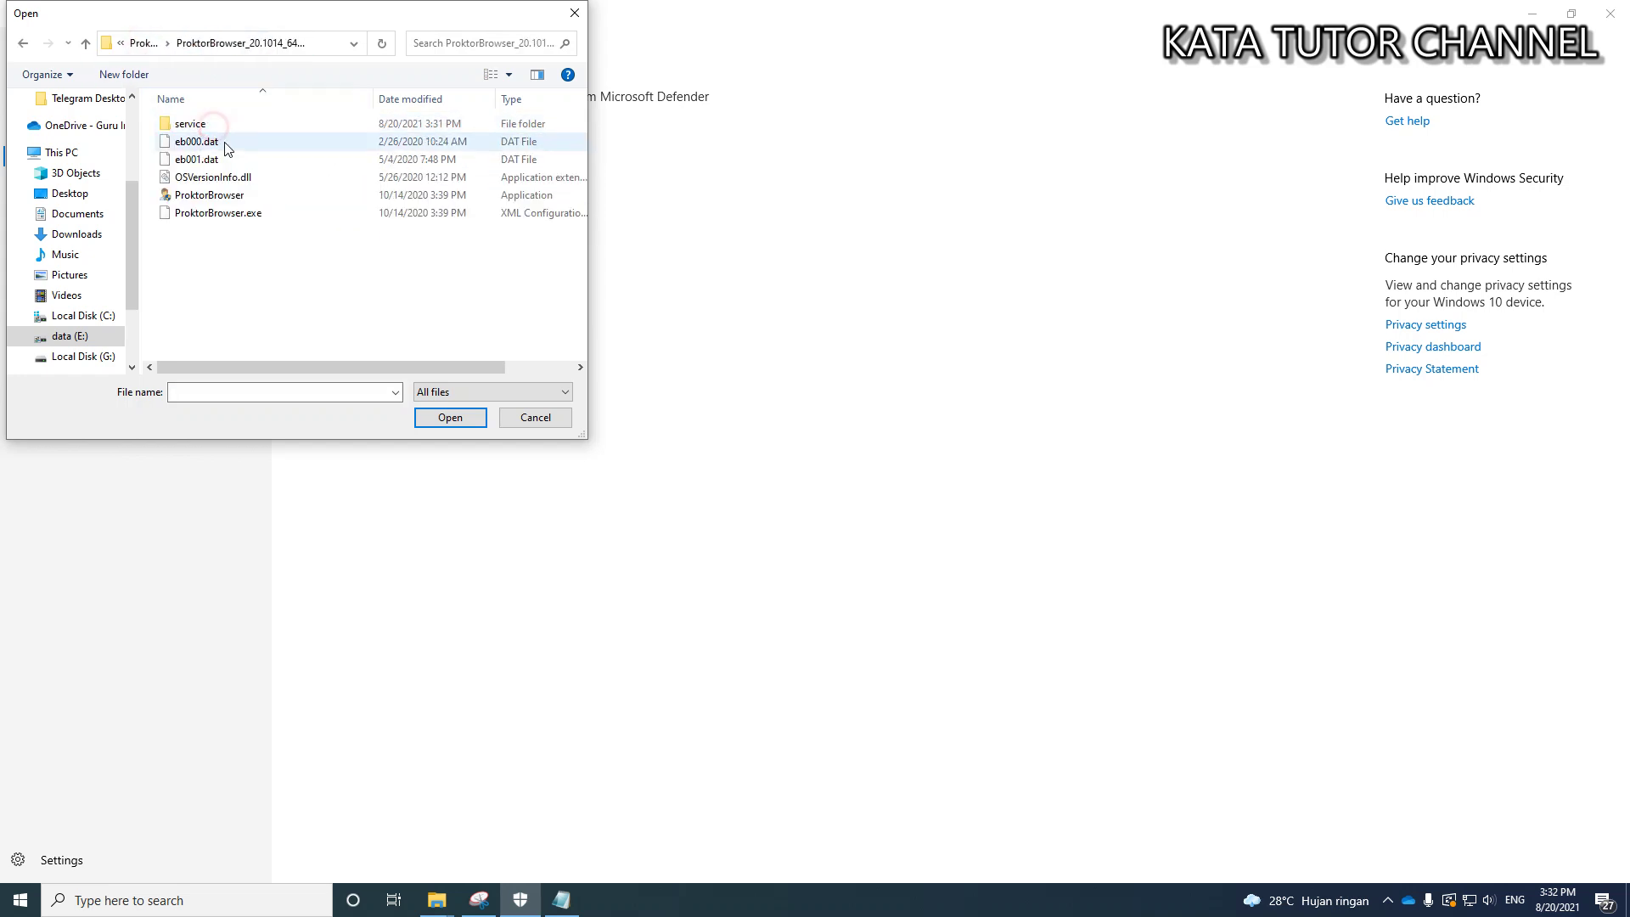
pyautogui.click(180, 197)
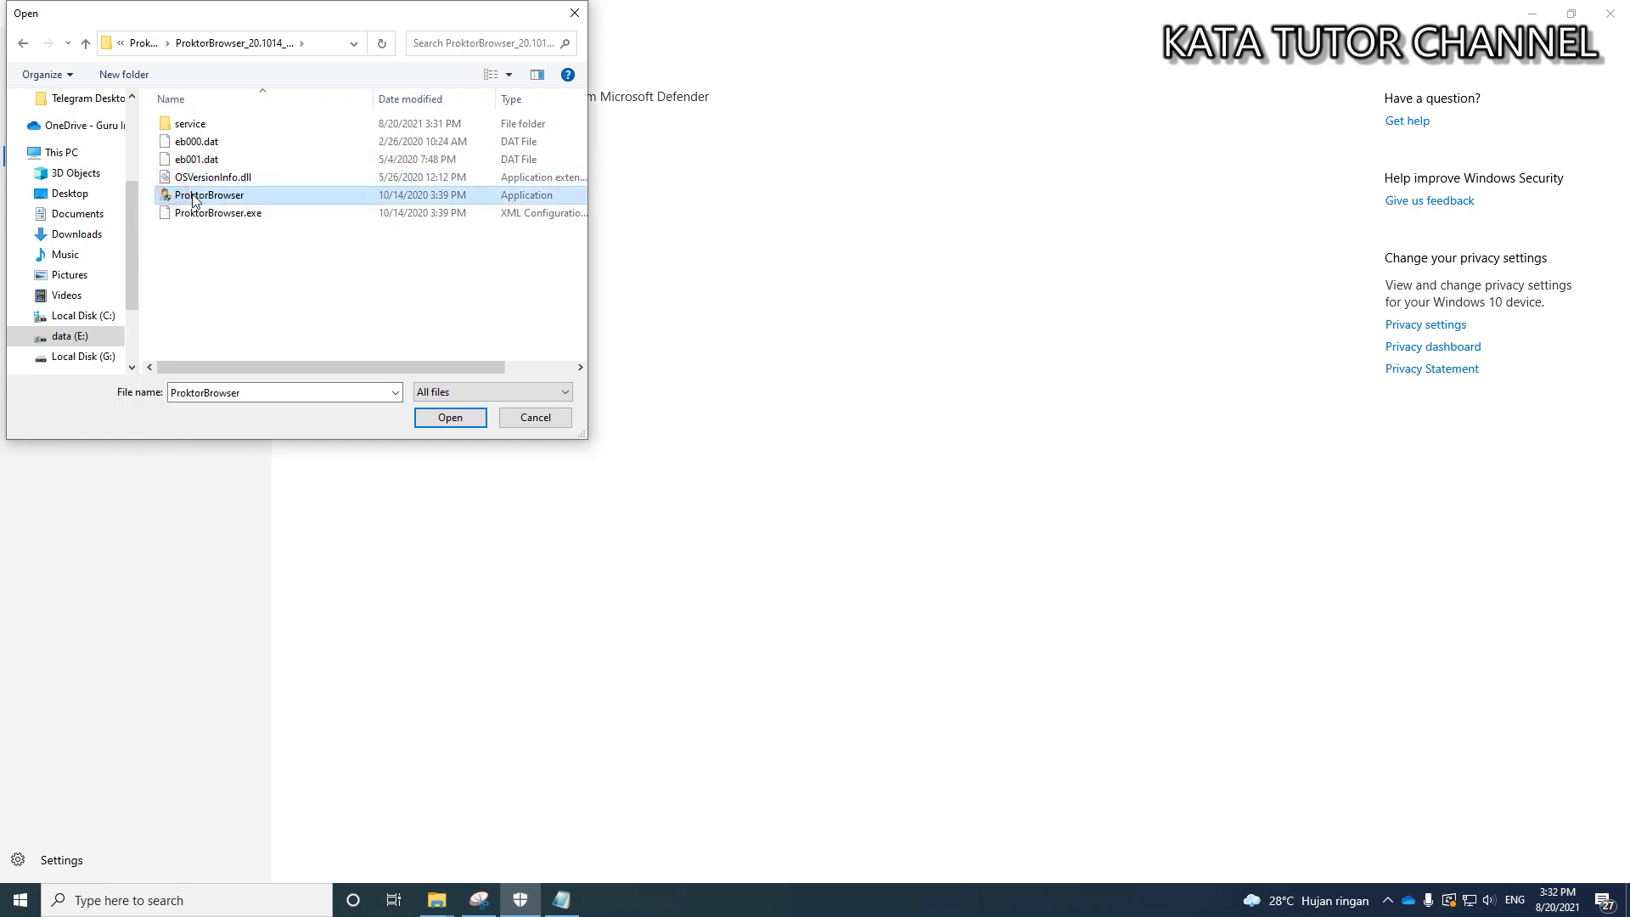
pyautogui.click(448, 419)
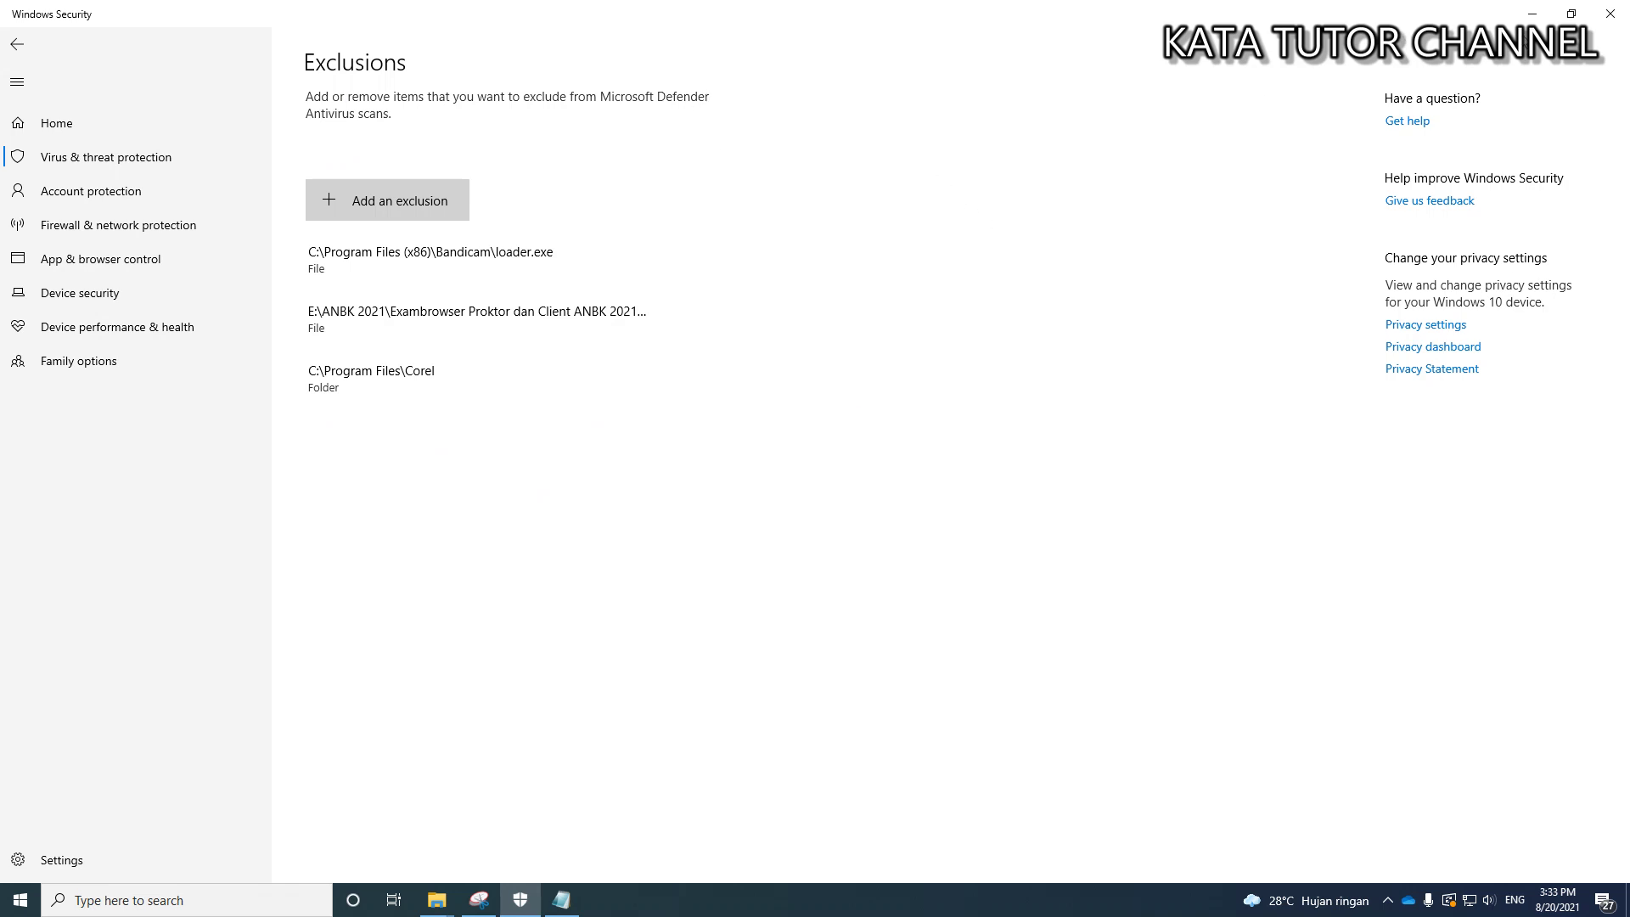
# Step: Minimize Windows Security and refresh the desktop
pyautogui.click(1531, 15)
pyautogui.rightClick(925, 221)
pyautogui.click(955, 270)
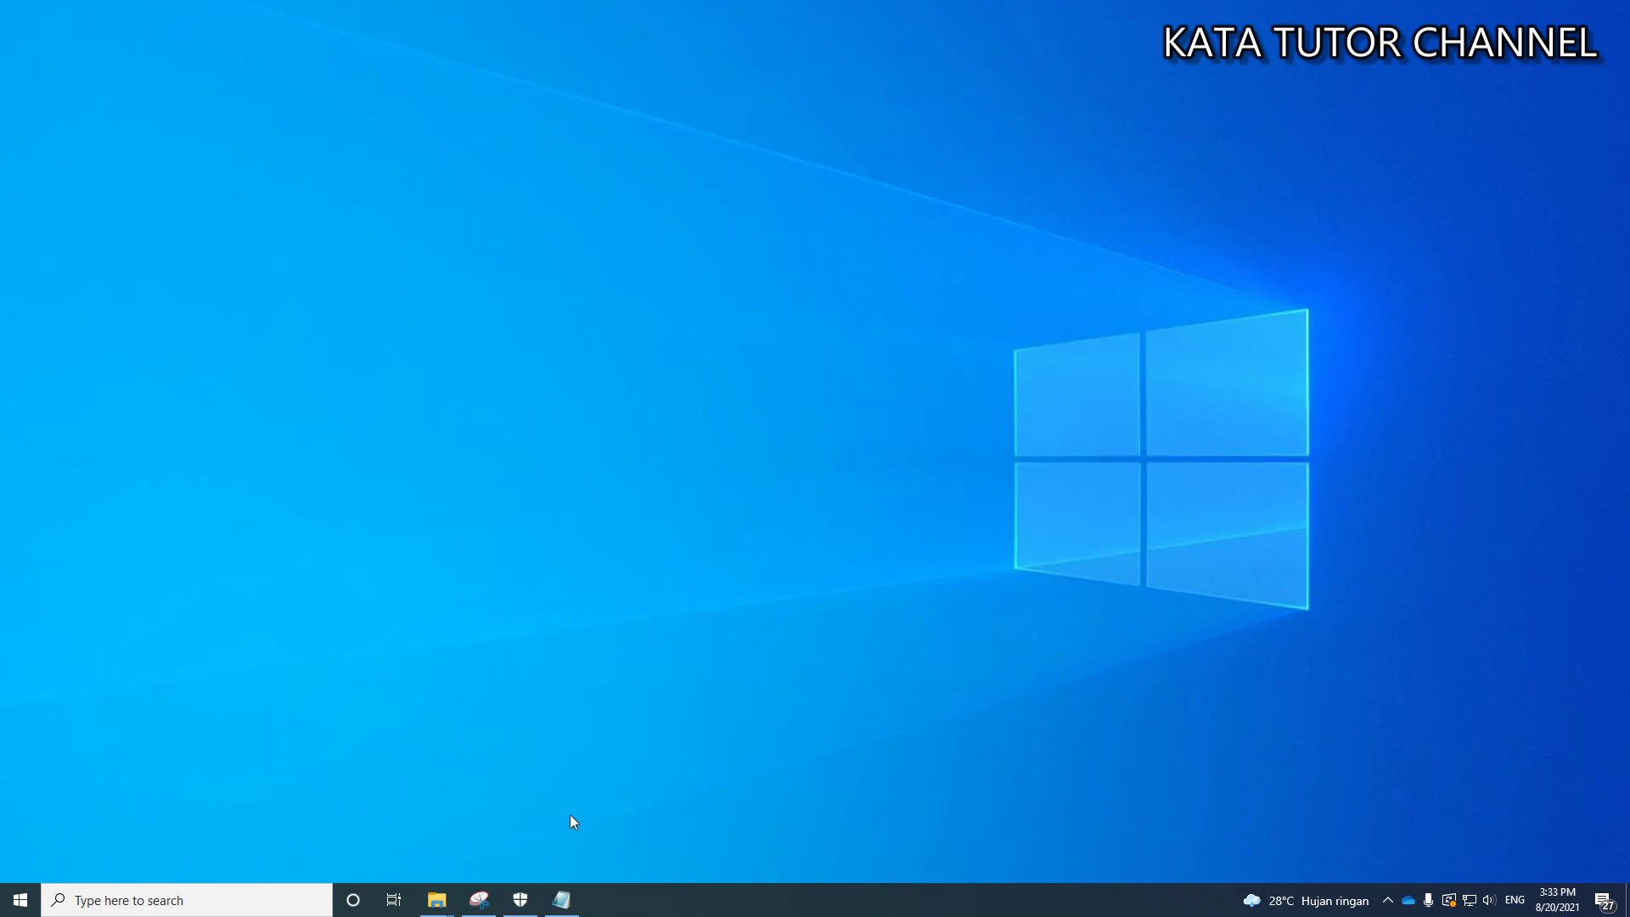
# Step: Bring back the ProktorBrowser_20.1014_64Bit folder in a smaller window, run ProktorBrowser as administrator and minimize the folder
pyautogui.moveTo(440, 900)
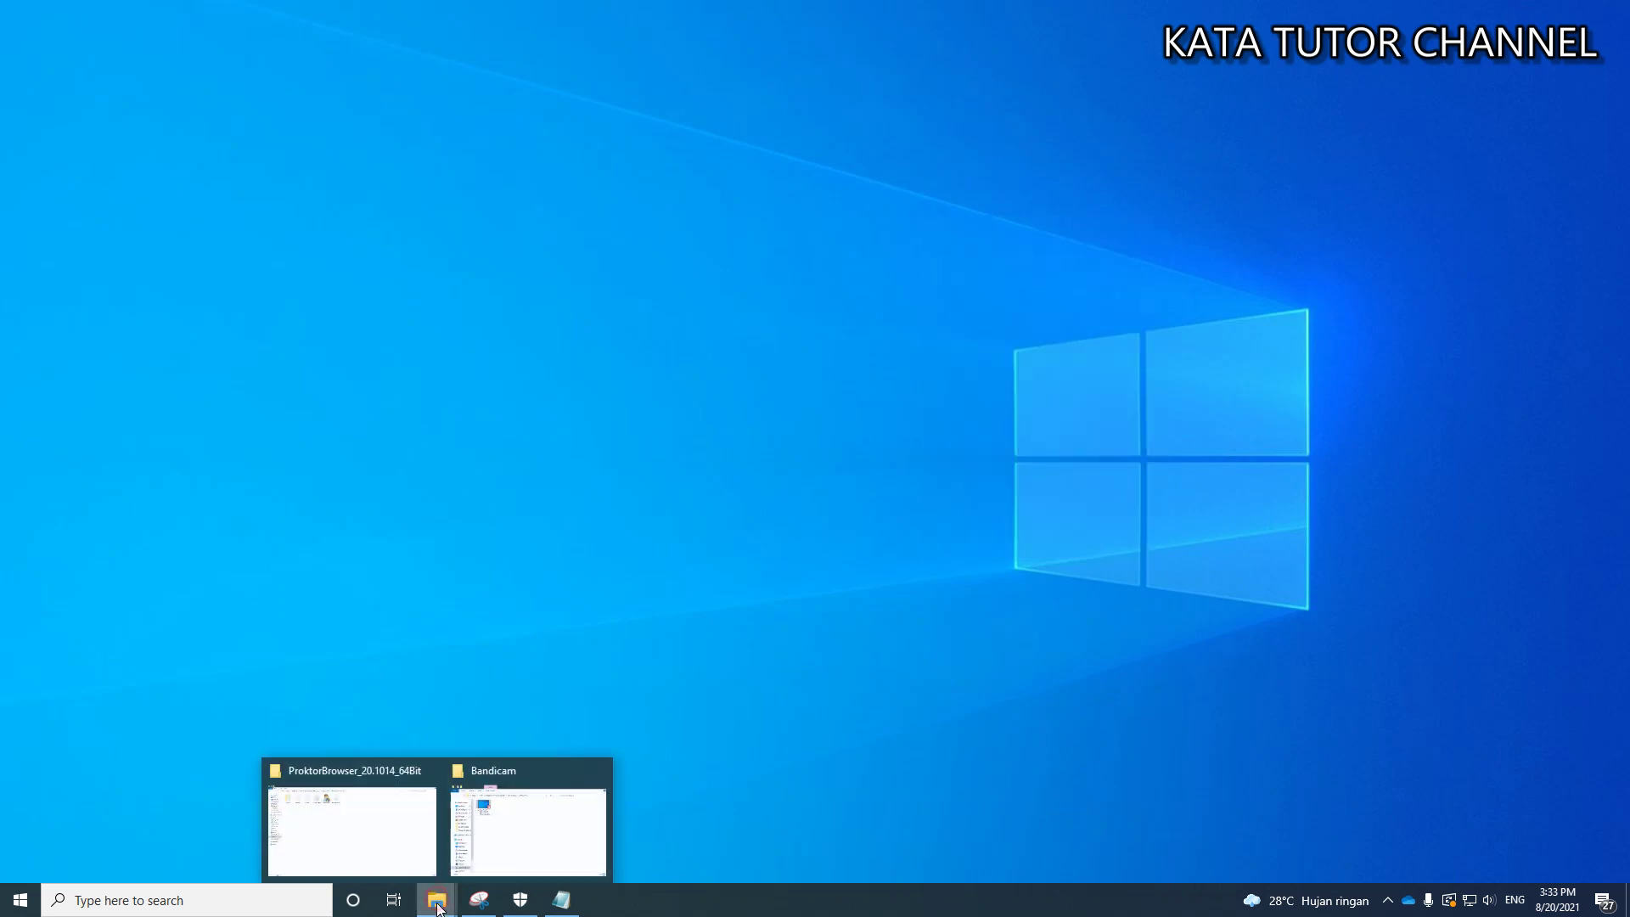
pyautogui.click(356, 806)
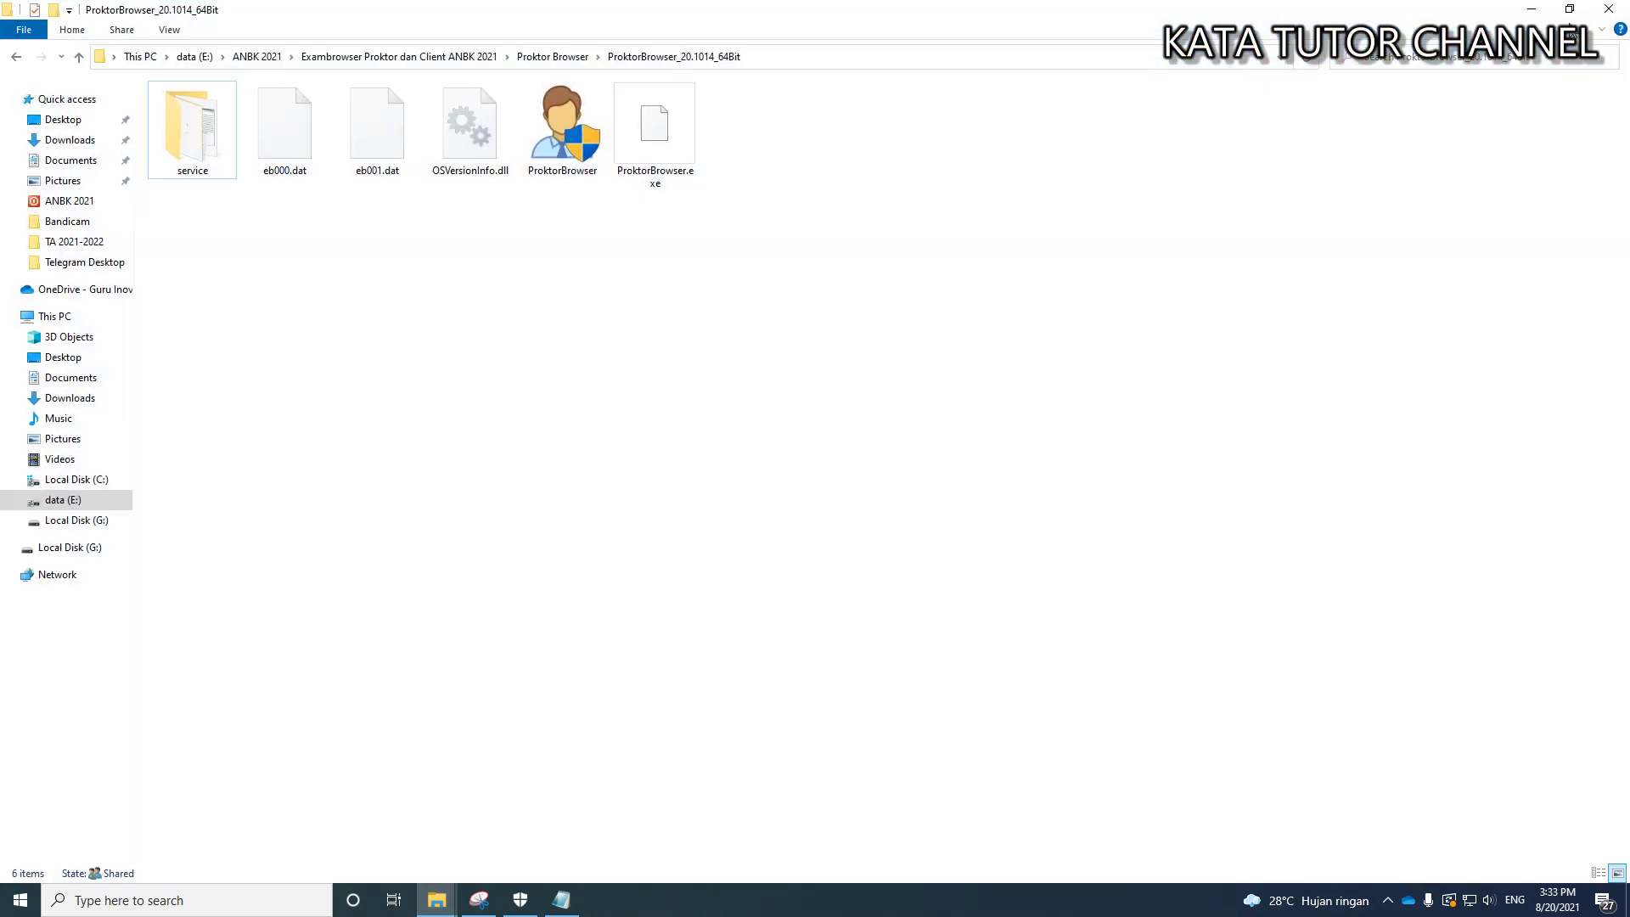
pyautogui.click(1570, 9)
pyautogui.click(866, 437)
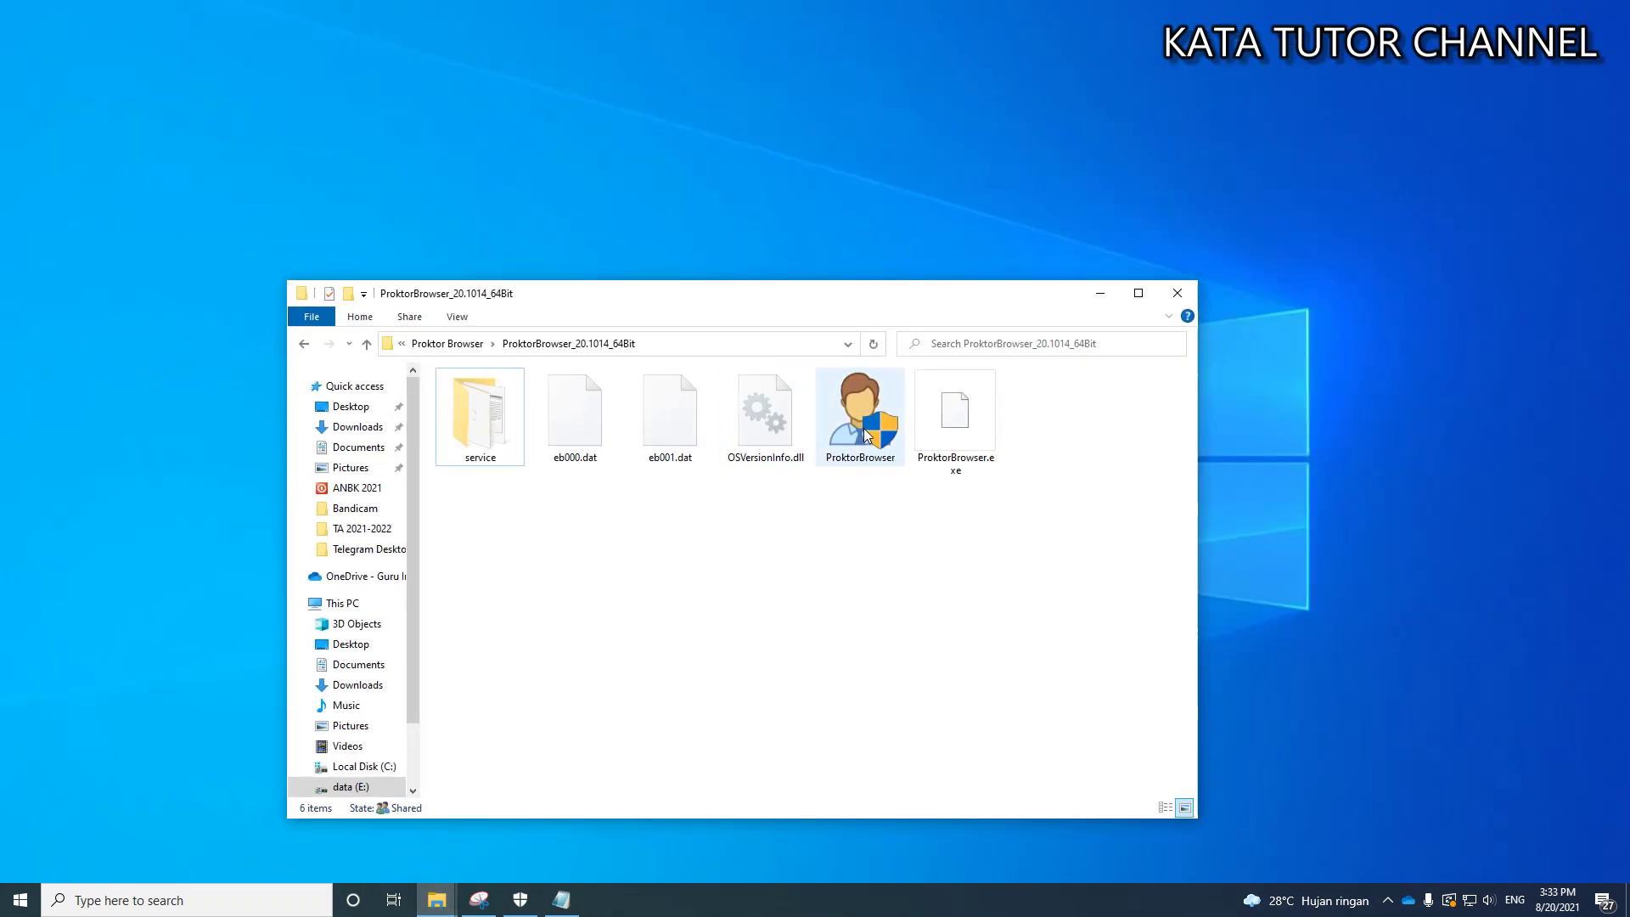
pyautogui.rightClick(864, 433)
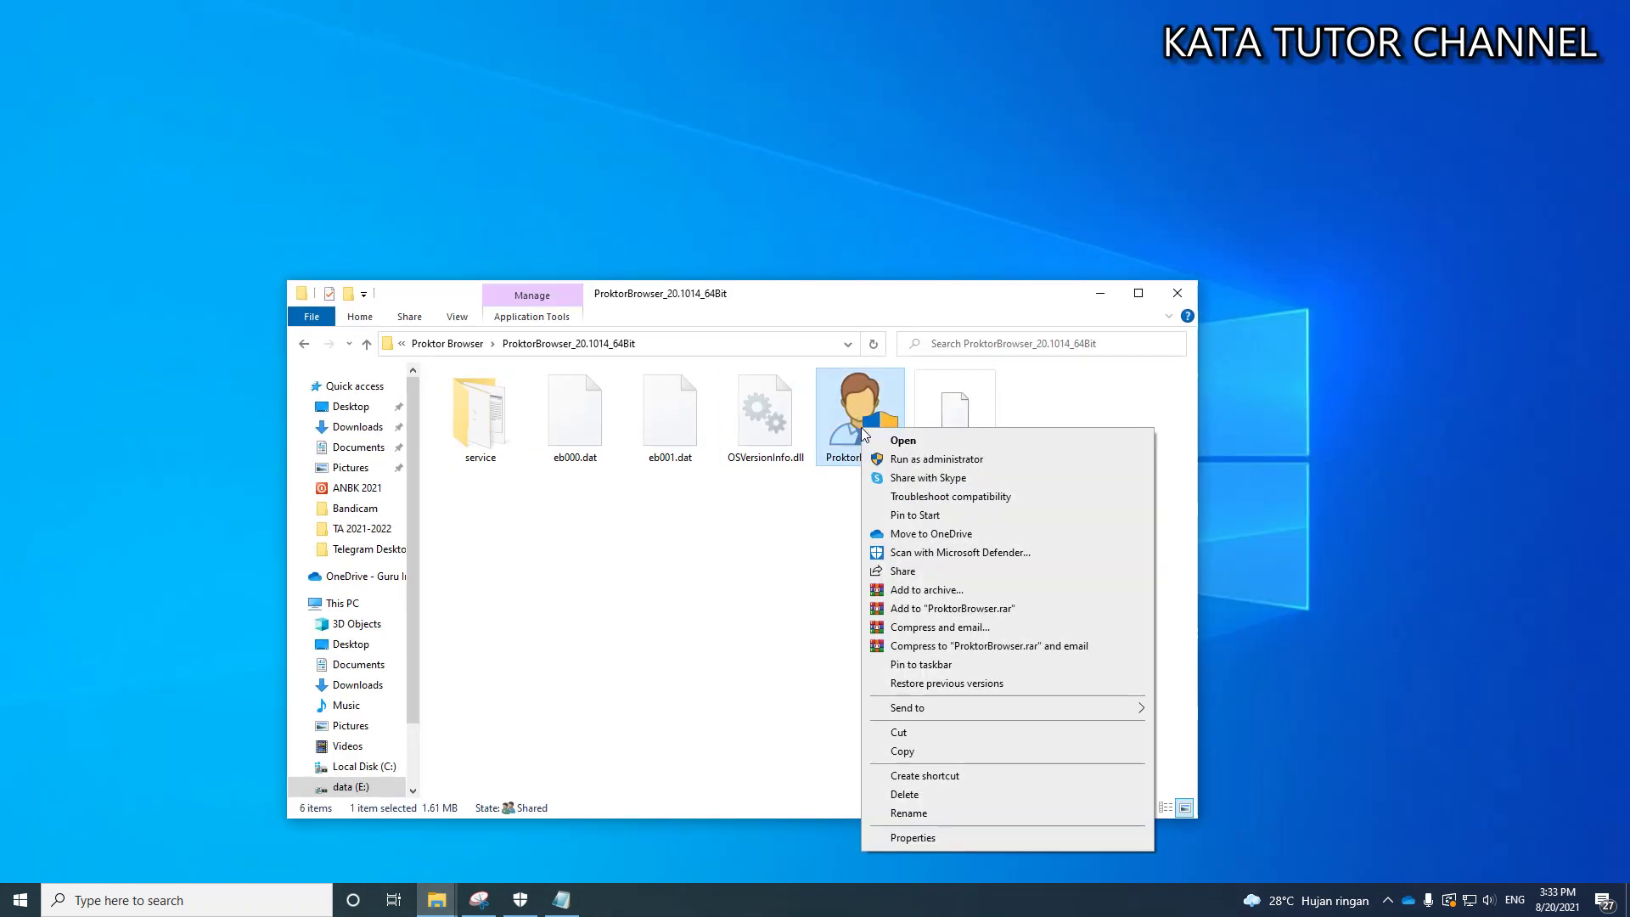
pyautogui.click(985, 458)
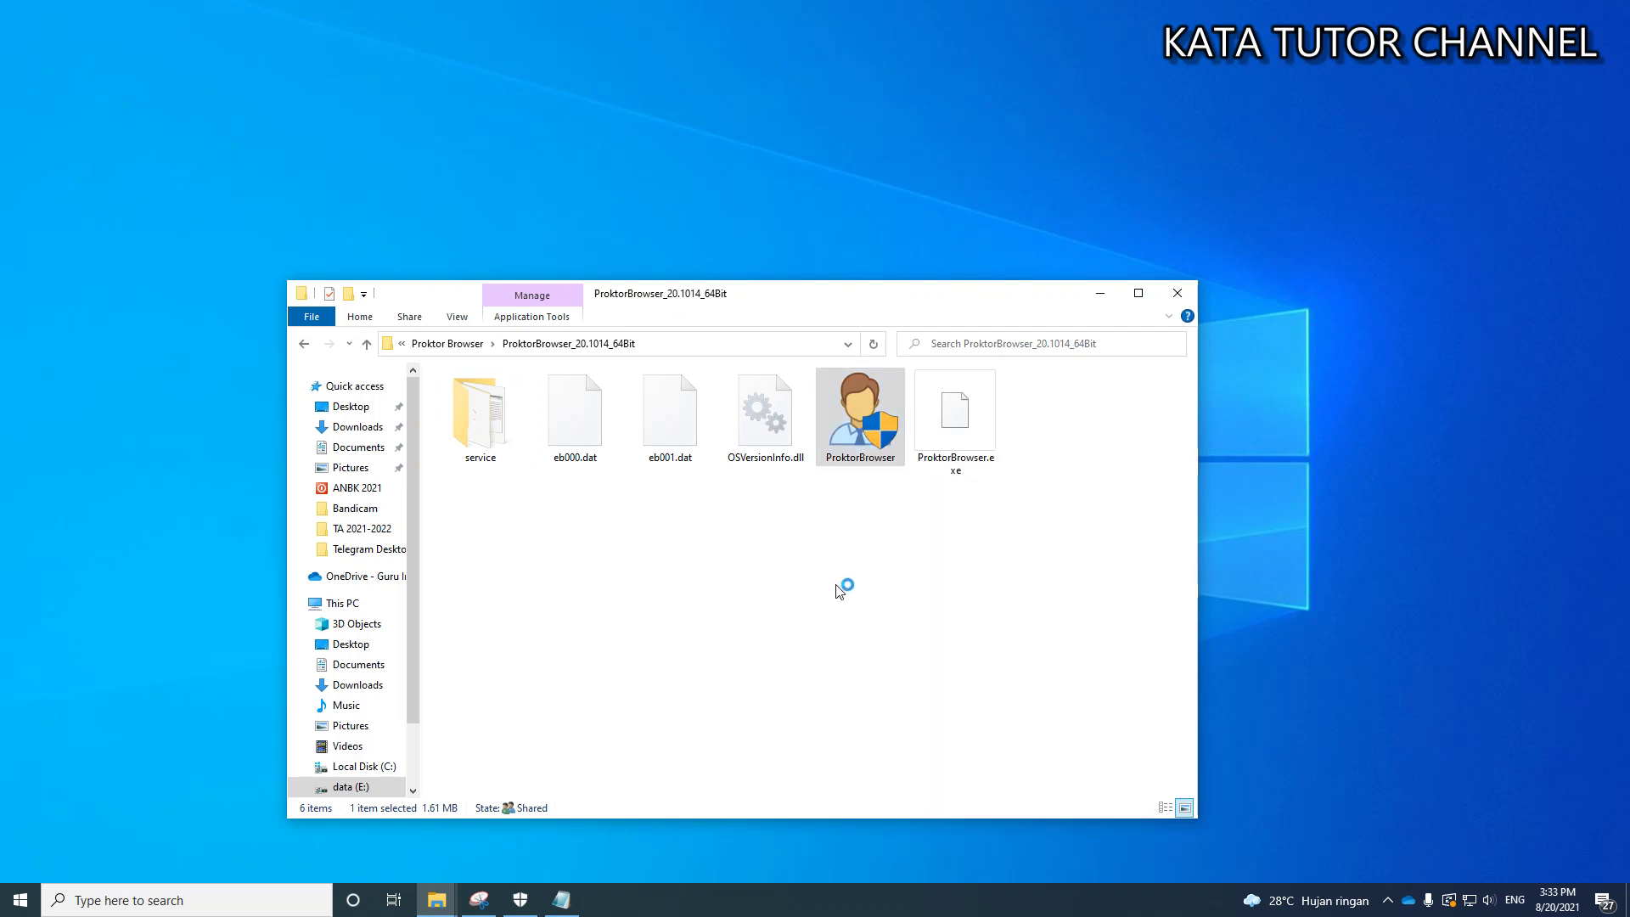
pyautogui.click(1099, 294)
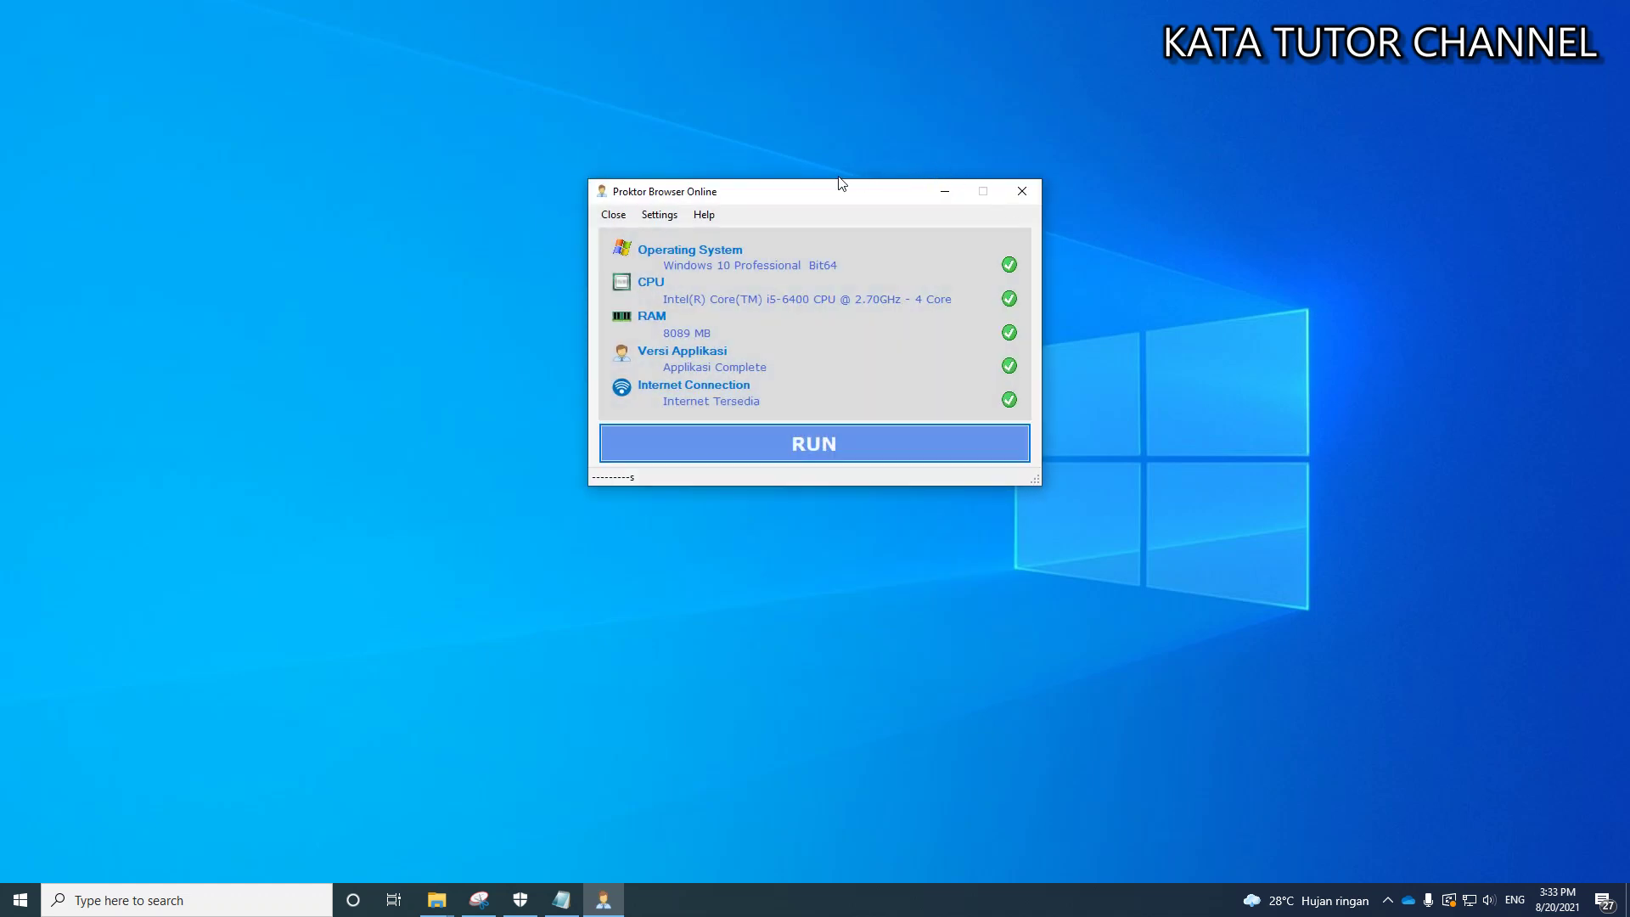
# Step: Reposition the Proktor Browser Online window, run the browser and activate the ID Proktor field on the CBT Sync login page
pyautogui.moveTo(832, 196); pyautogui.dragTo(797, 272)
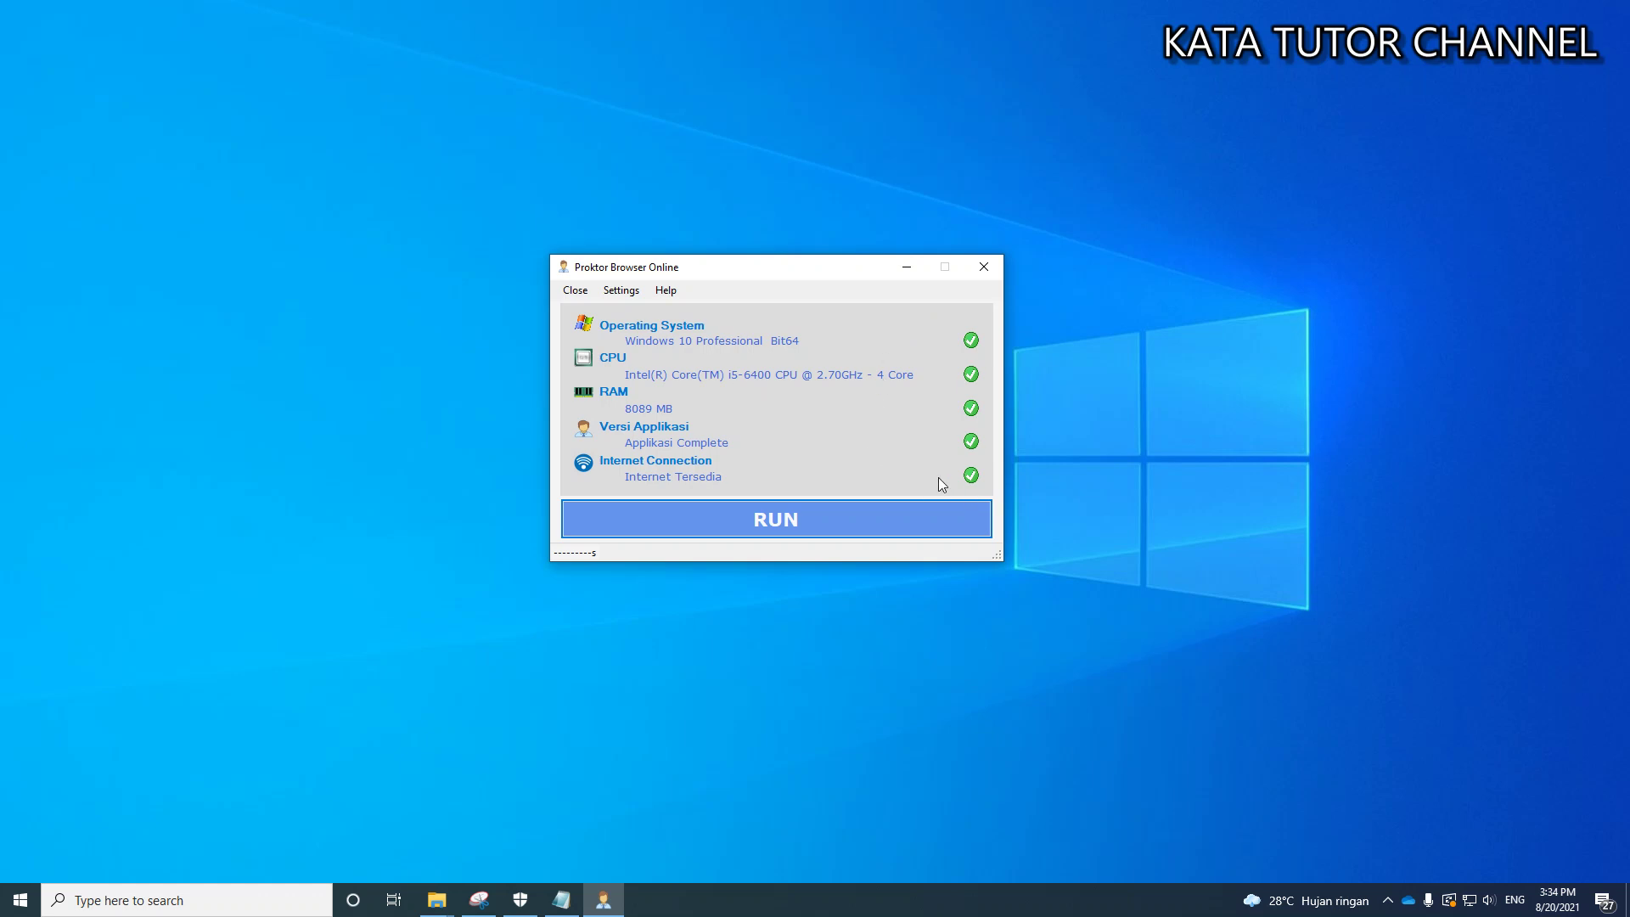
pyautogui.moveTo(786, 280)
pyautogui.mouseDown()
pyautogui.moveTo(837, 254)
pyautogui.moveTo(803, 283)
pyautogui.mouseUp()
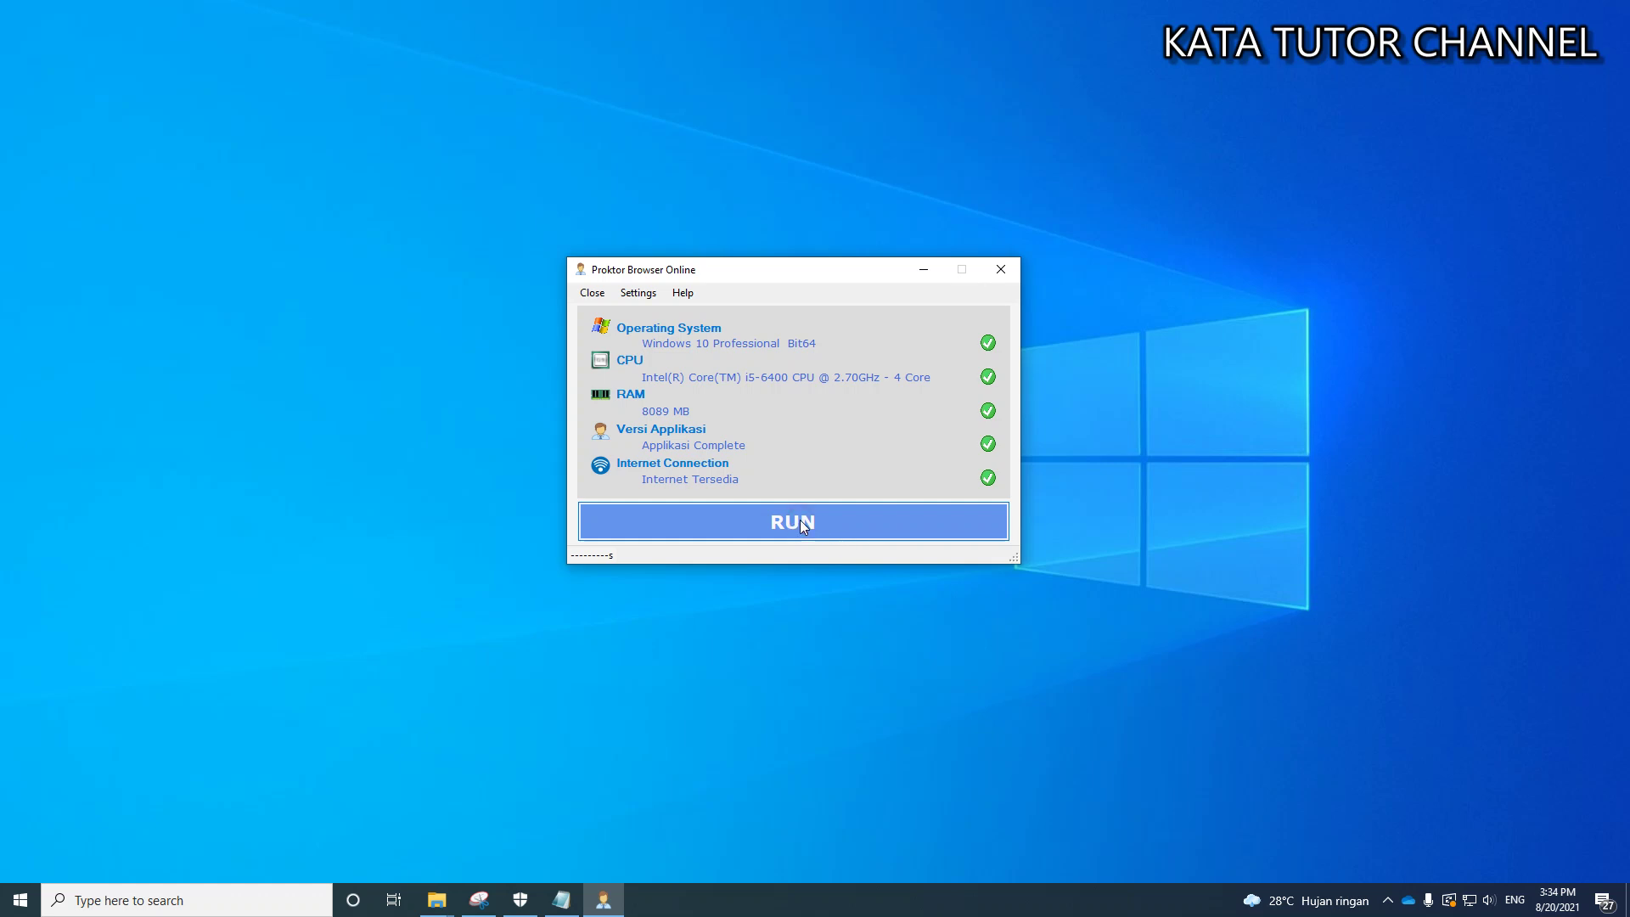
pyautogui.click(801, 524)
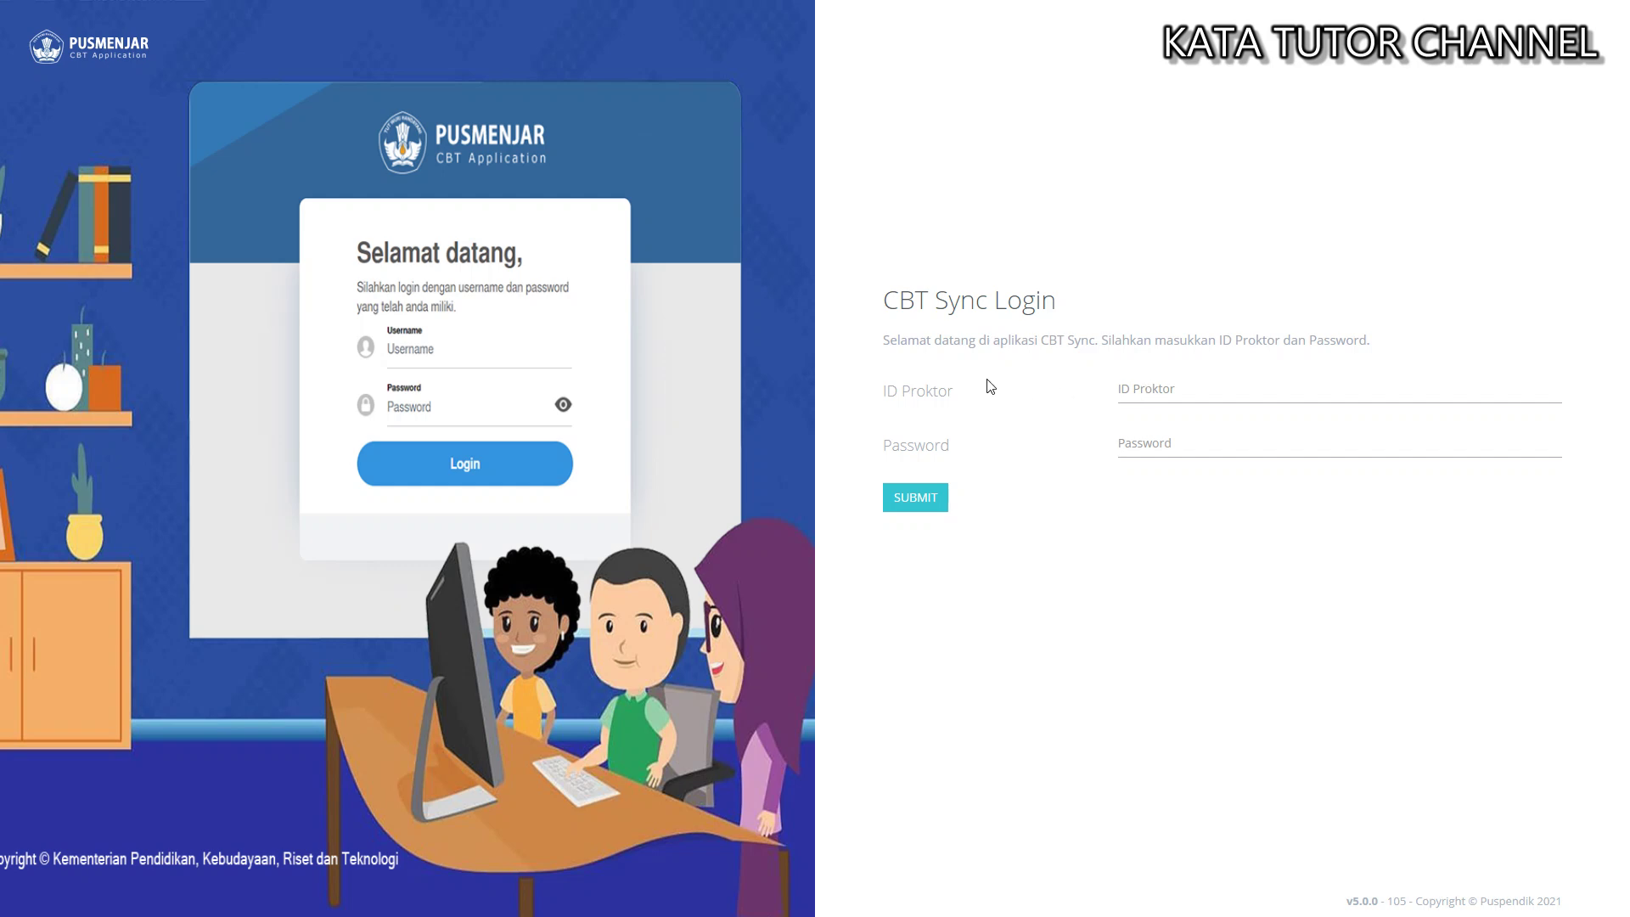
pyautogui.click(1168, 390)
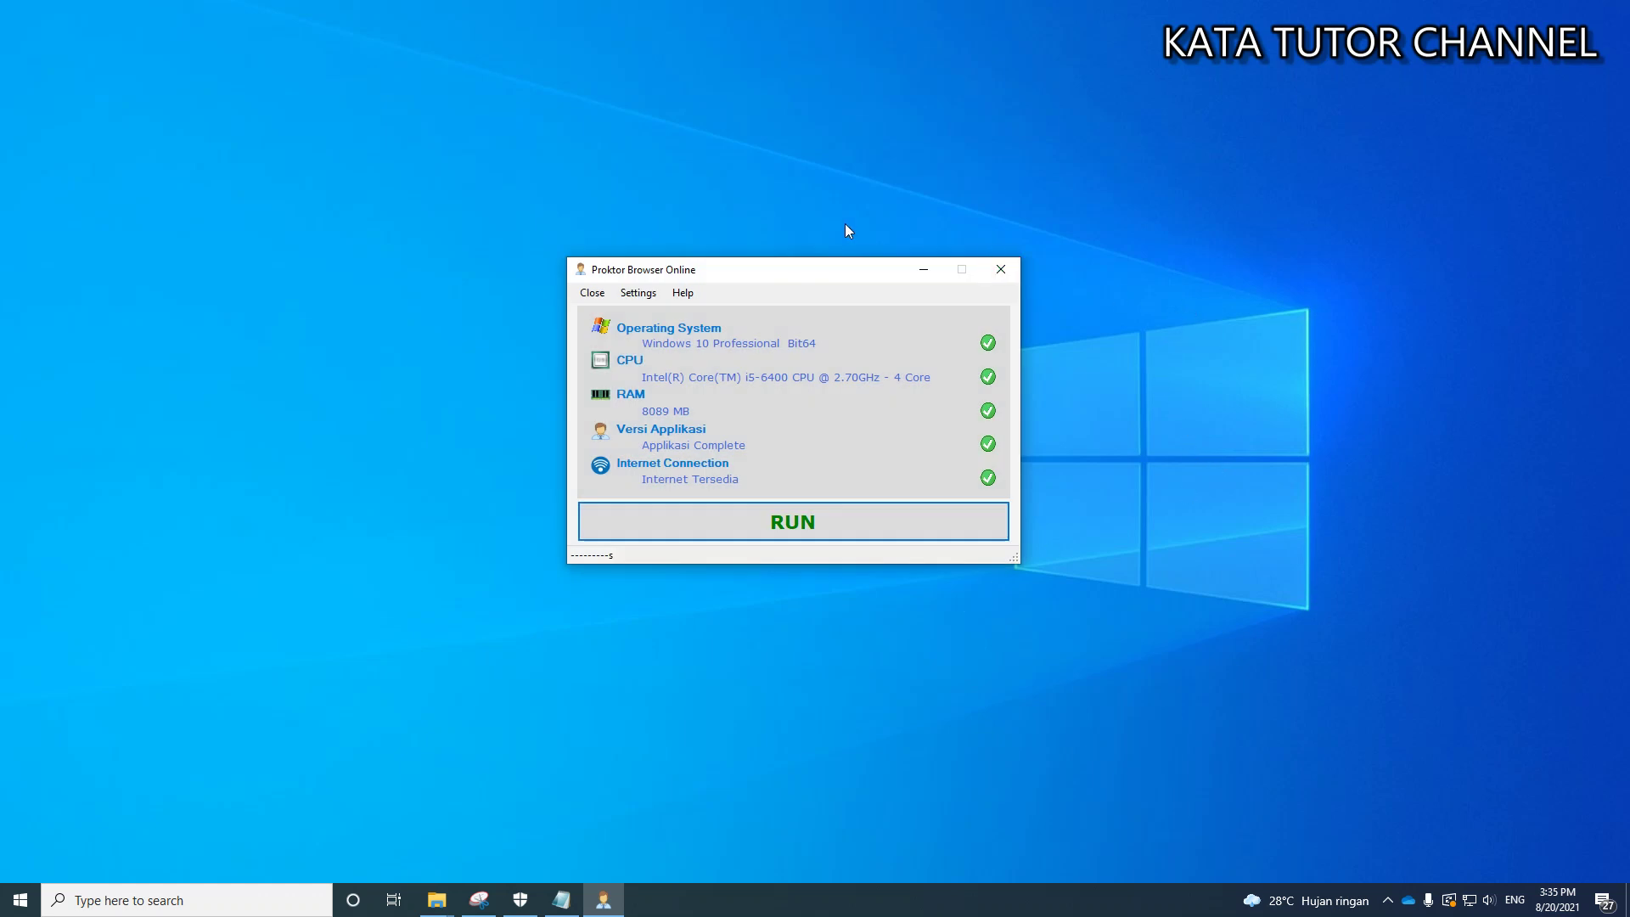
# Step: Refresh the desktop and close the Proktor Browser Online launcher
pyautogui.rightClick(1174, 175)
pyautogui.click(1231, 226)
pyautogui.moveTo(756, 273); pyautogui.dragTo(801, 239)
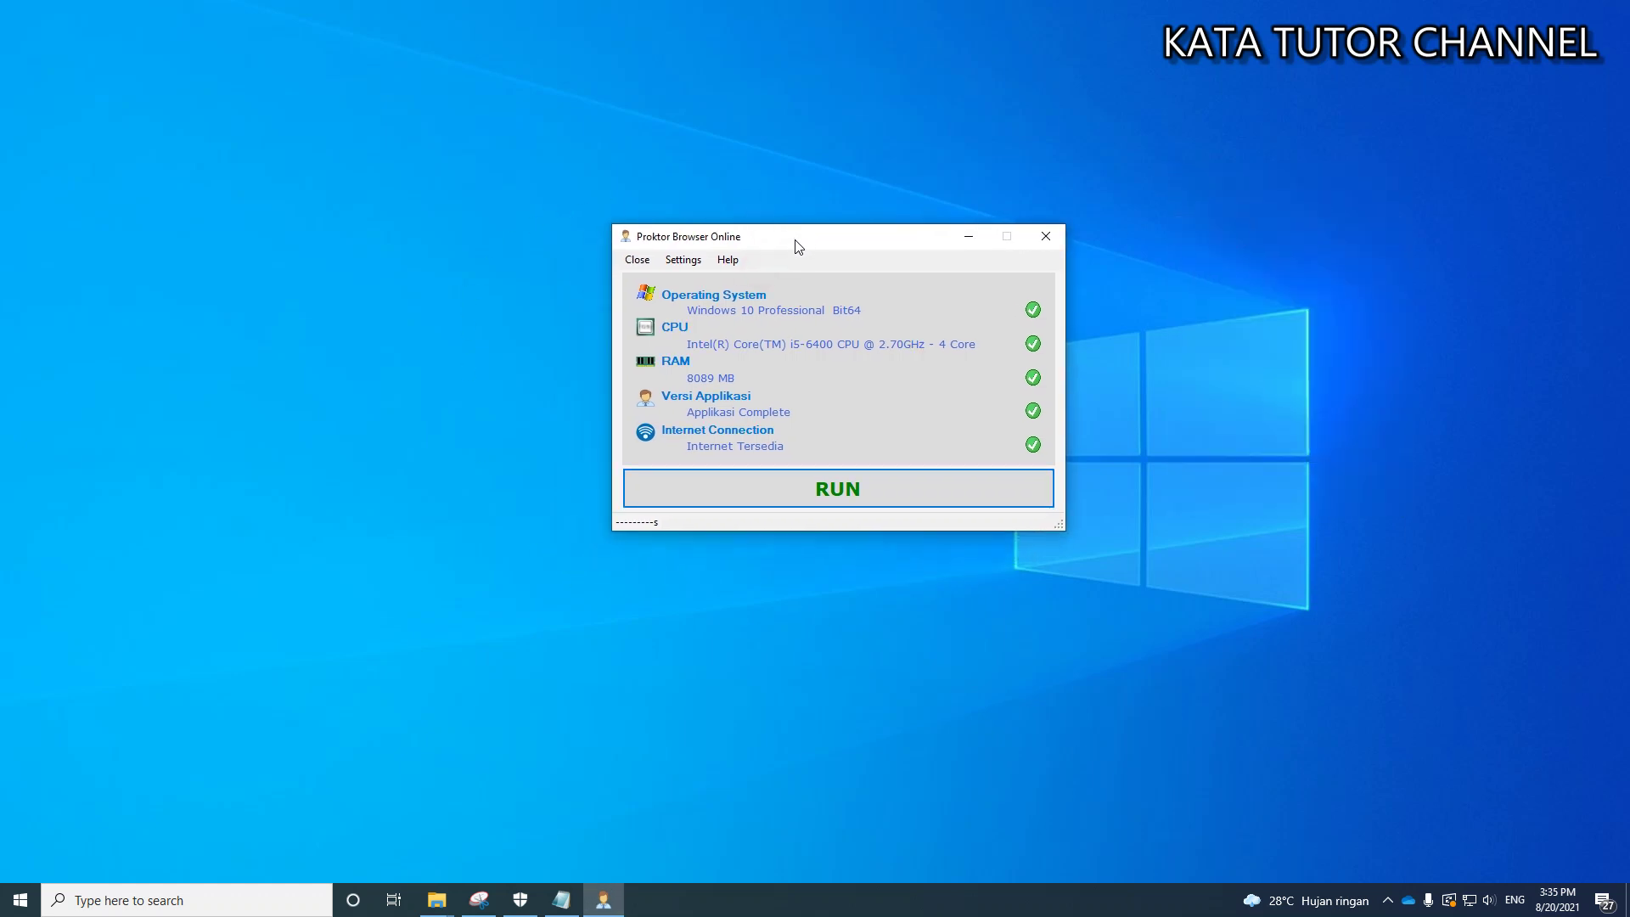
pyautogui.click(645, 260)
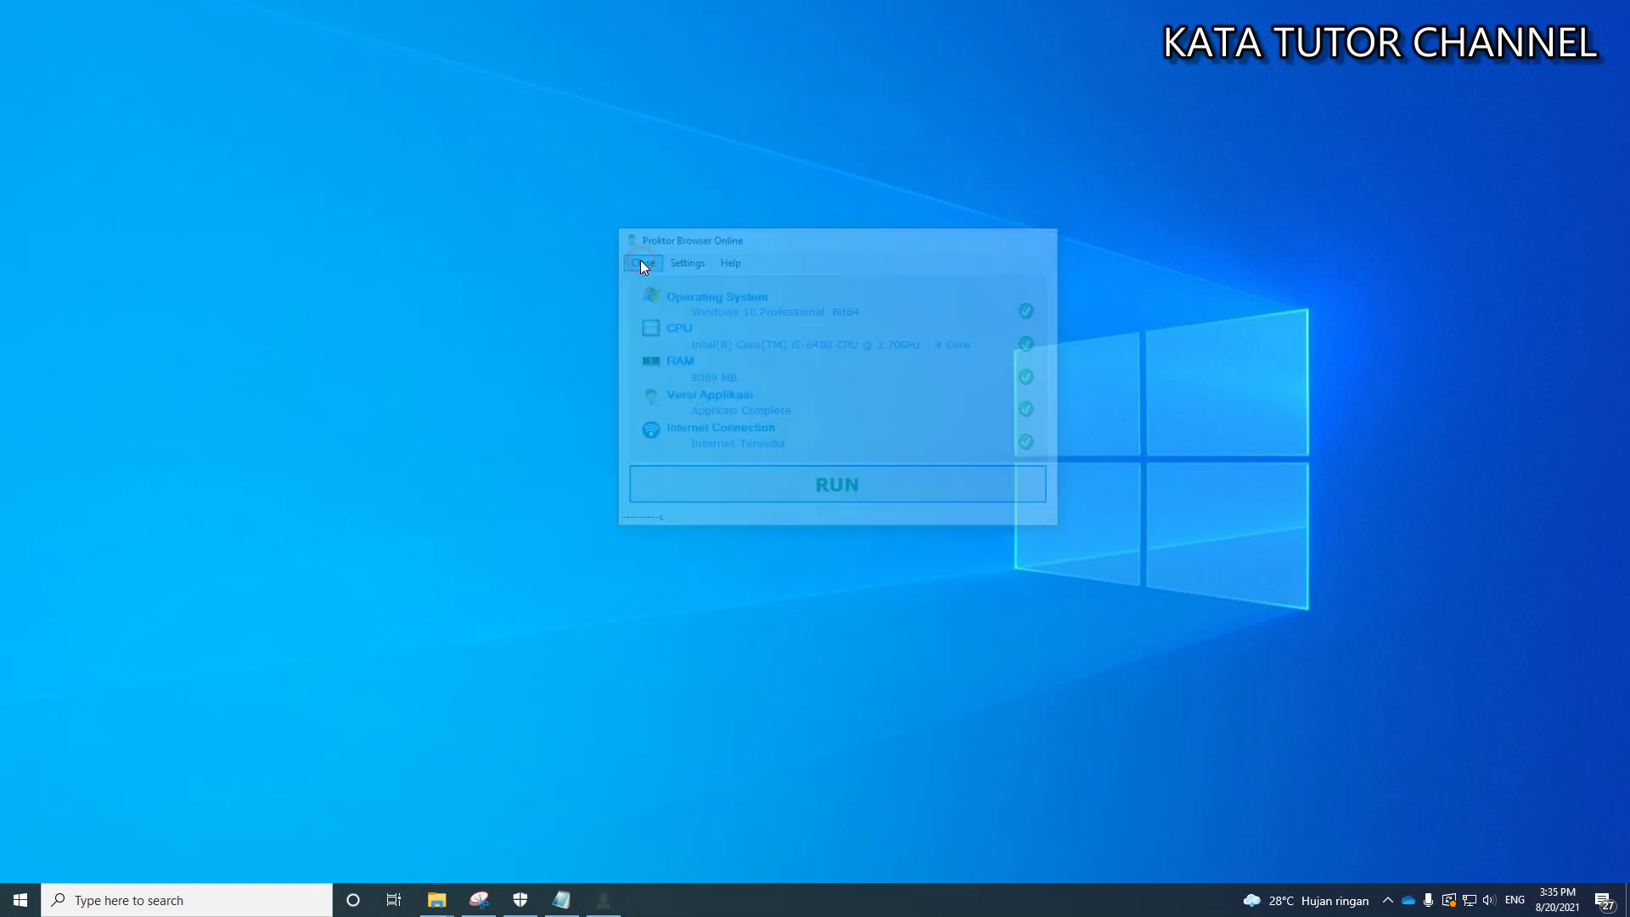